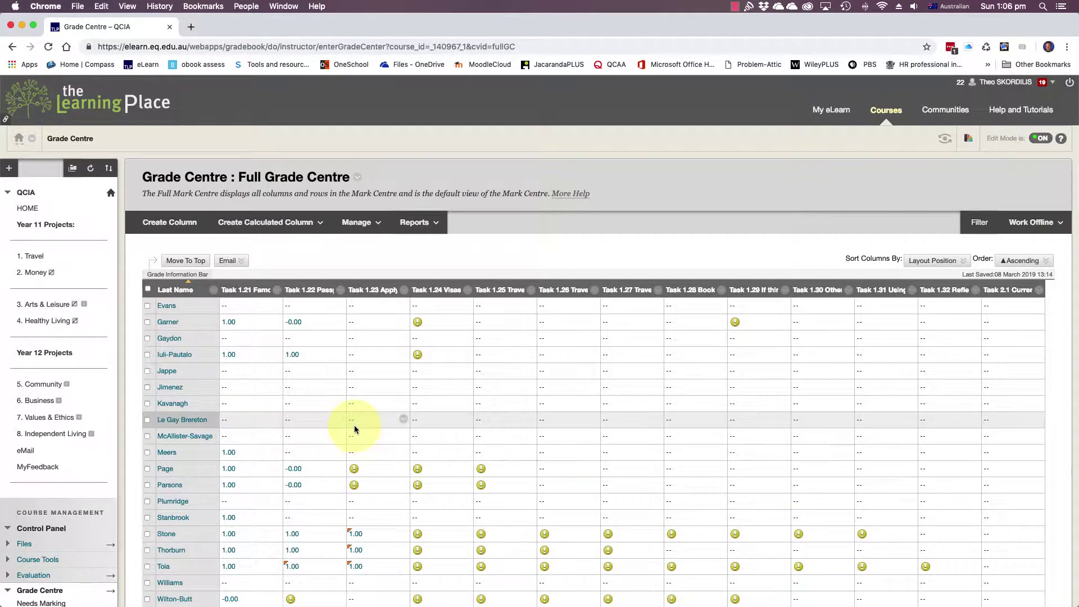
- Change the minimum number of rows displayed in the Full Grade Centre and apply the setting
scroll(353, 428, down, 2)
drag(497, 545, 278, 548)
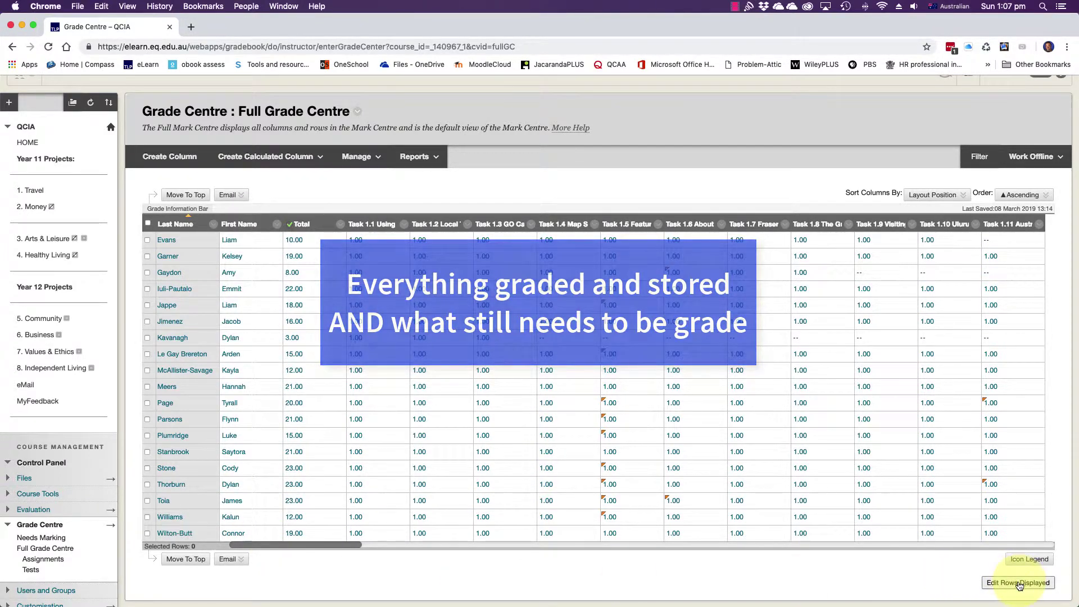
scroll(1019, 584, up, 5)
click(872, 388)
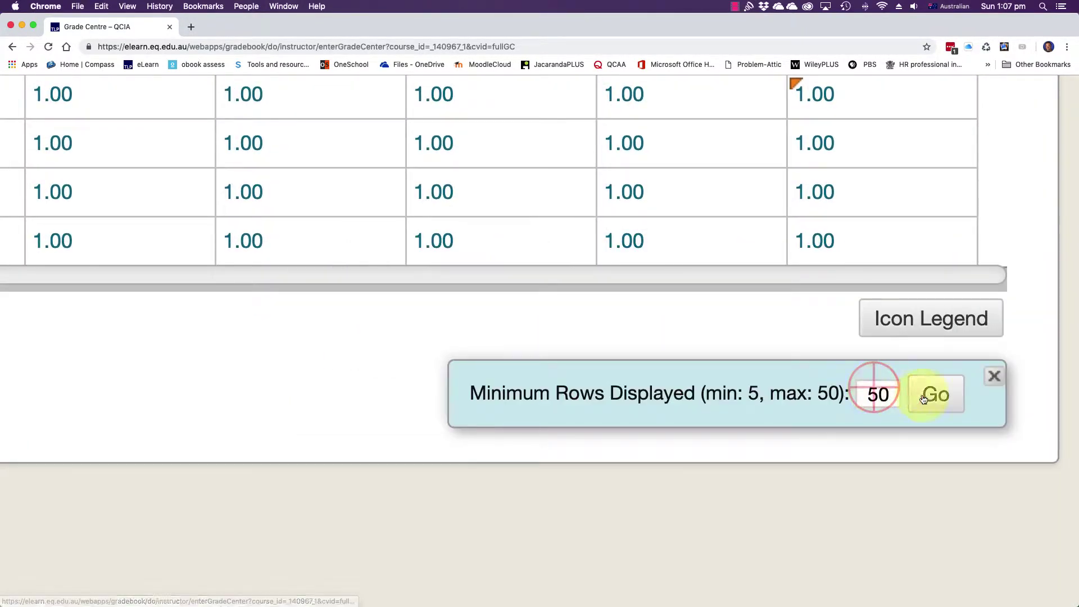
click(868, 396)
text(4)
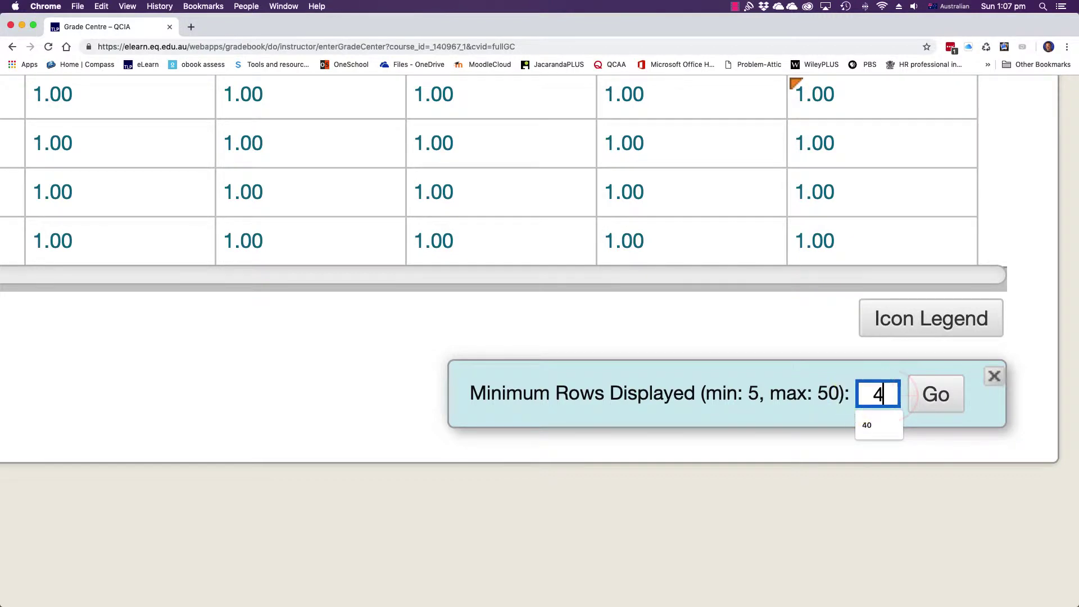
click(932, 401)
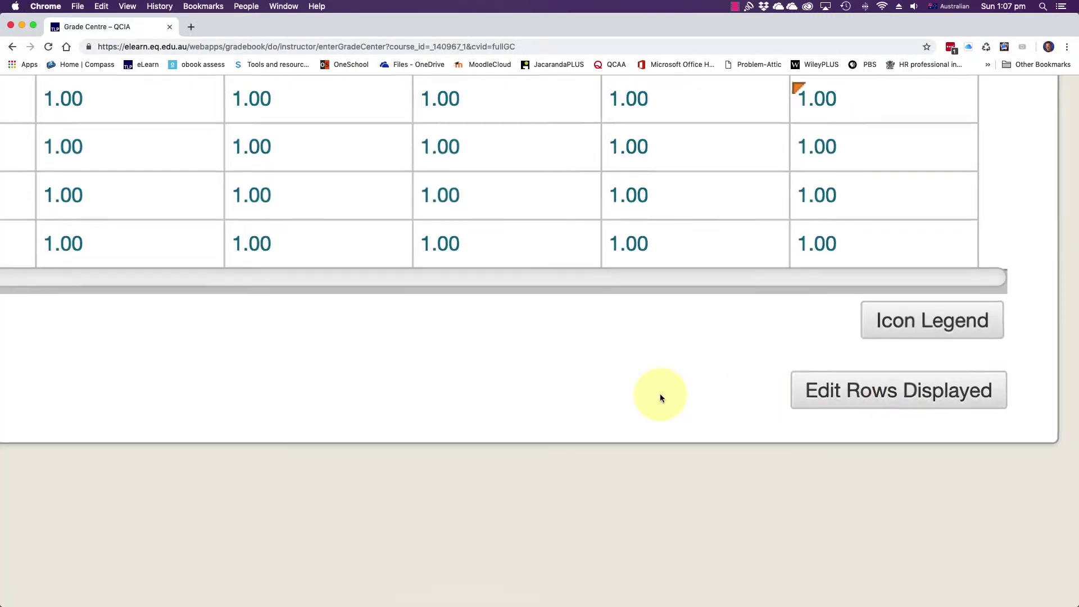
key(super+0)
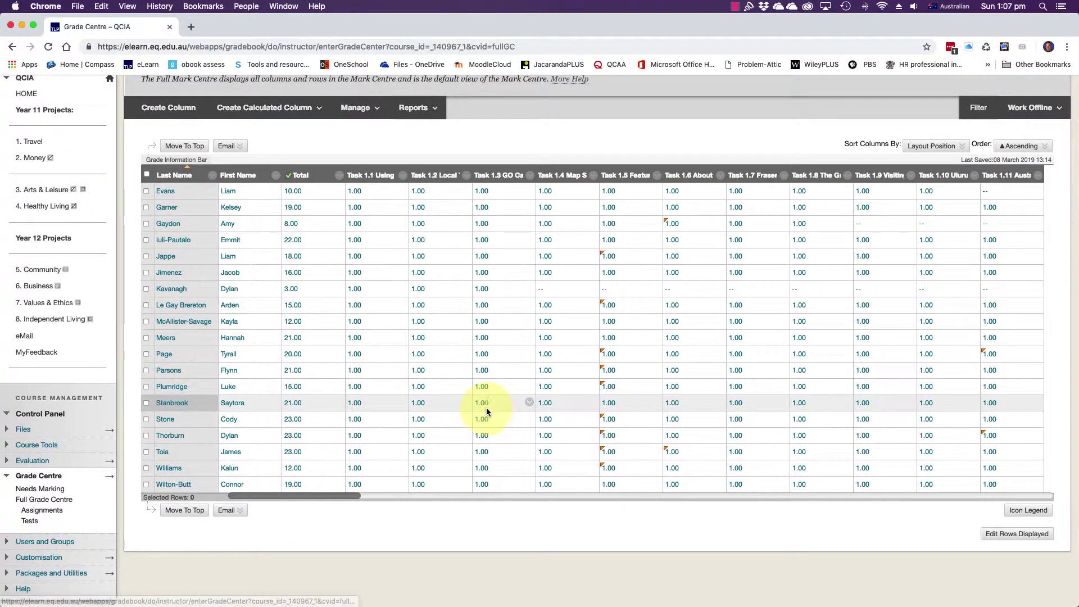
- Open the Task 1.24 Visas attempt that needs grading for the student in the fifth row from the end
scroll(487, 407, right, 1)
drag(347, 495, 552, 499)
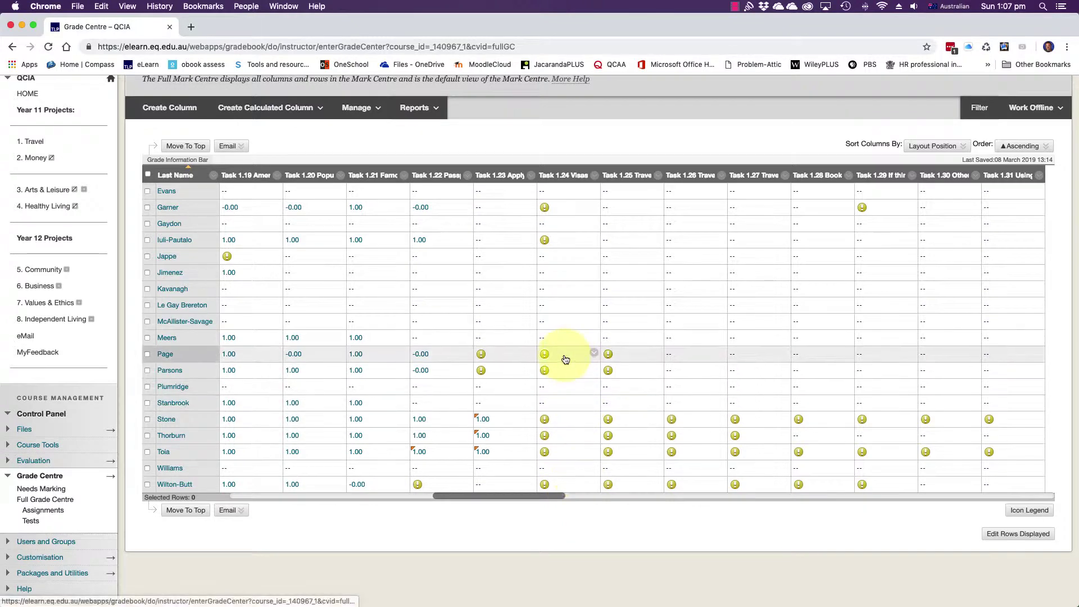
scroll(560, 360, up, 5)
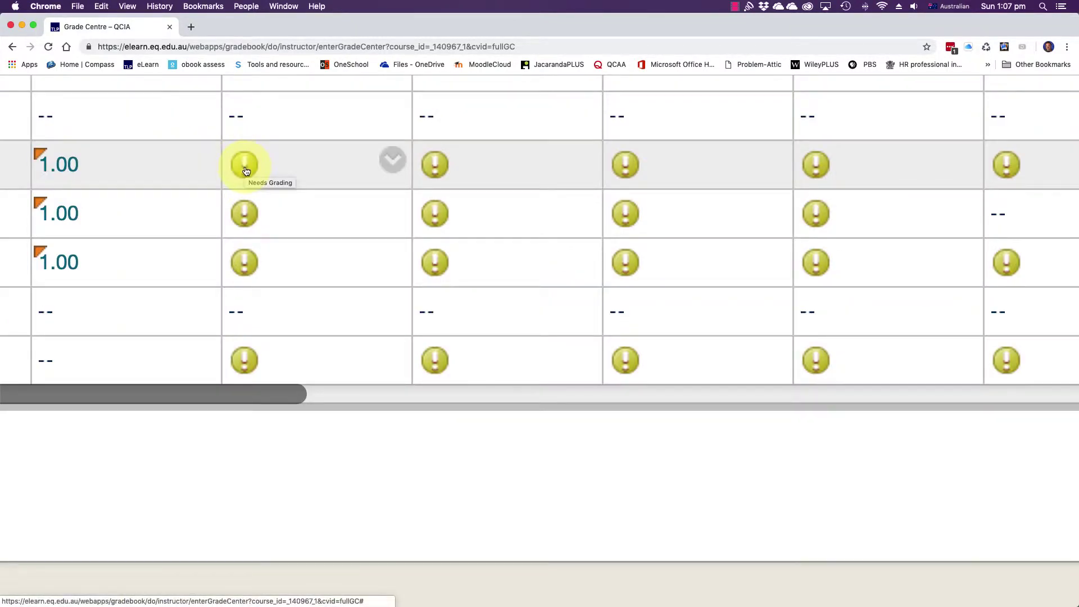
click(393, 160)
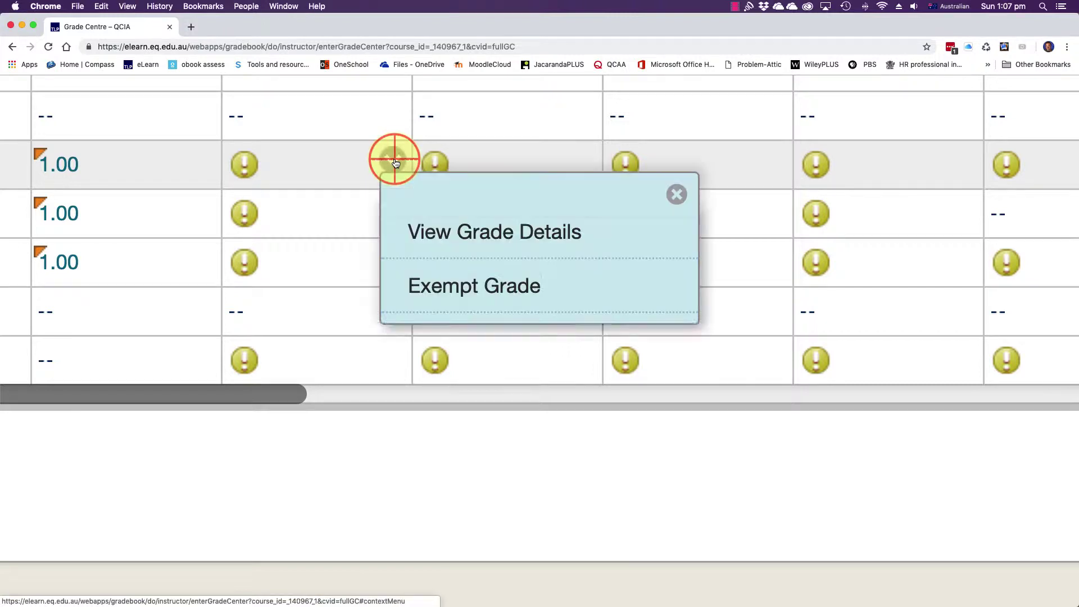
click(483, 323)
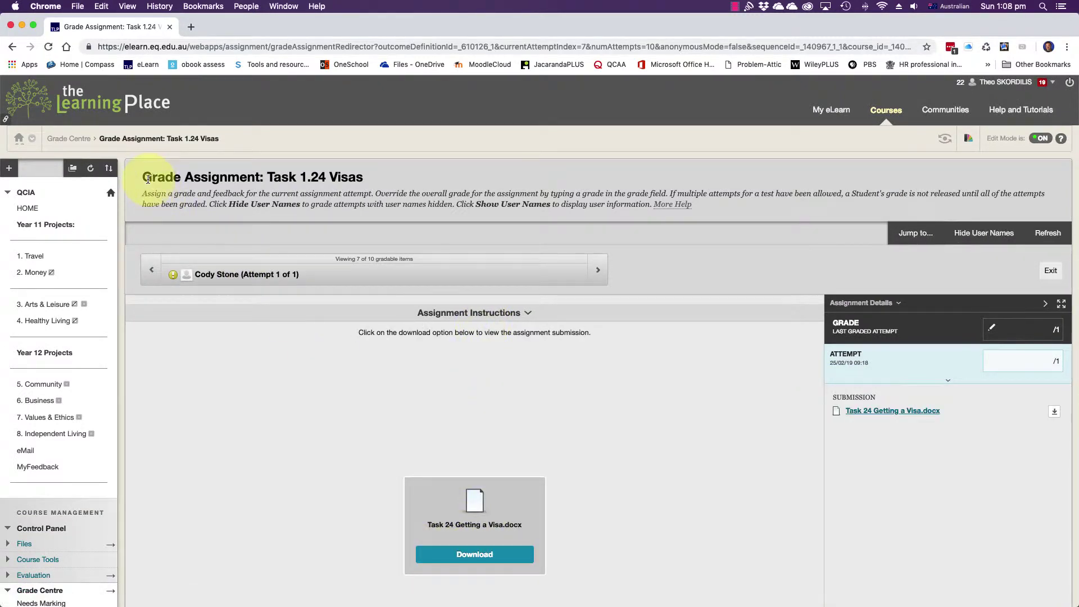
- Check the assignment title and the student's name and attempt number on the grading page
drag(144, 179, 359, 178)
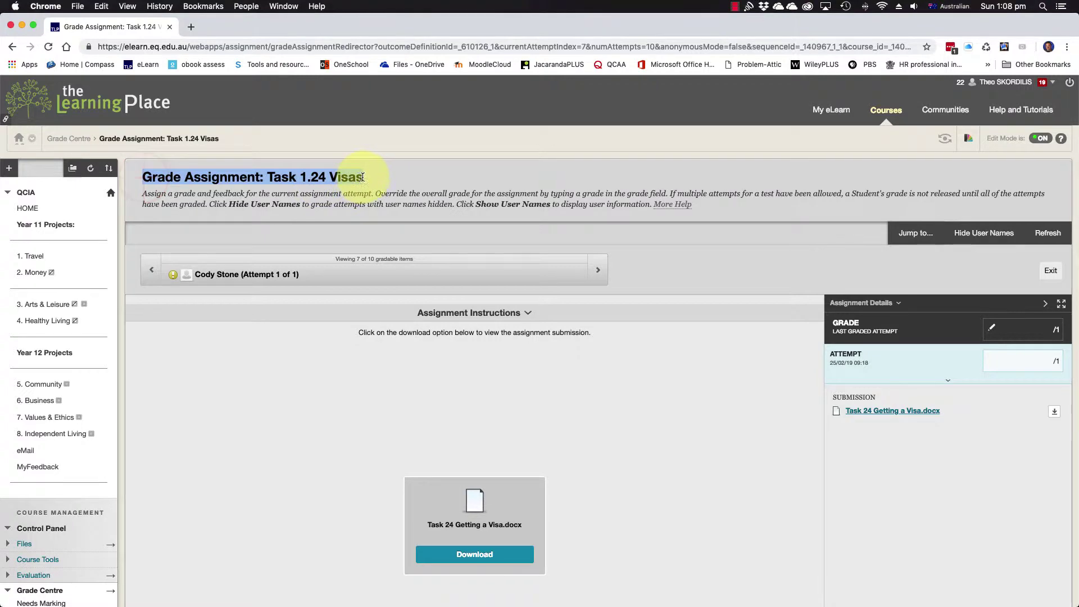
scroll(240, 277, up, 5)
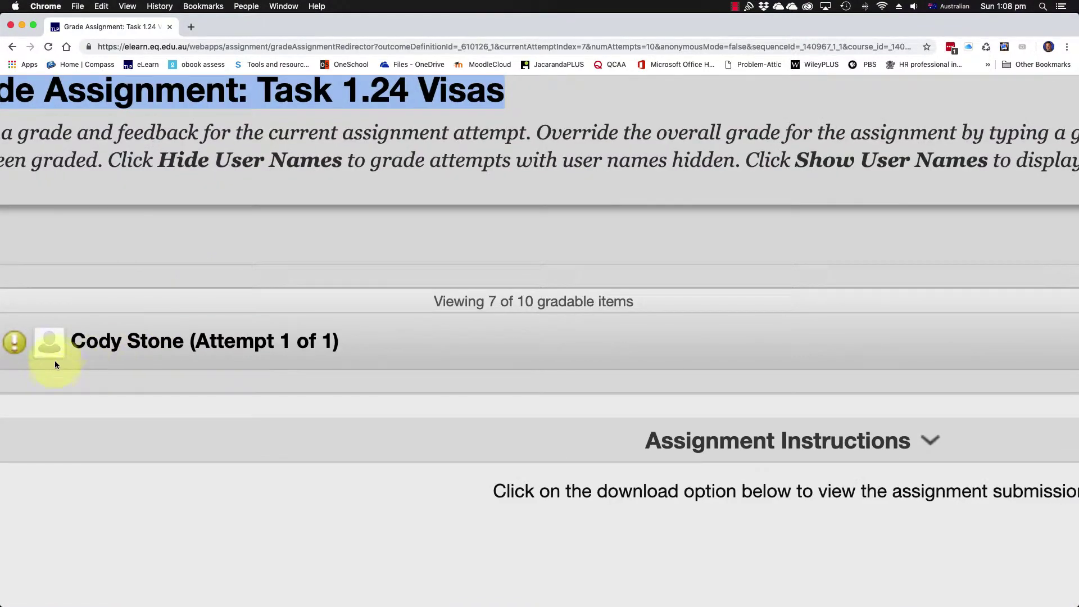
drag(72, 339, 348, 349)
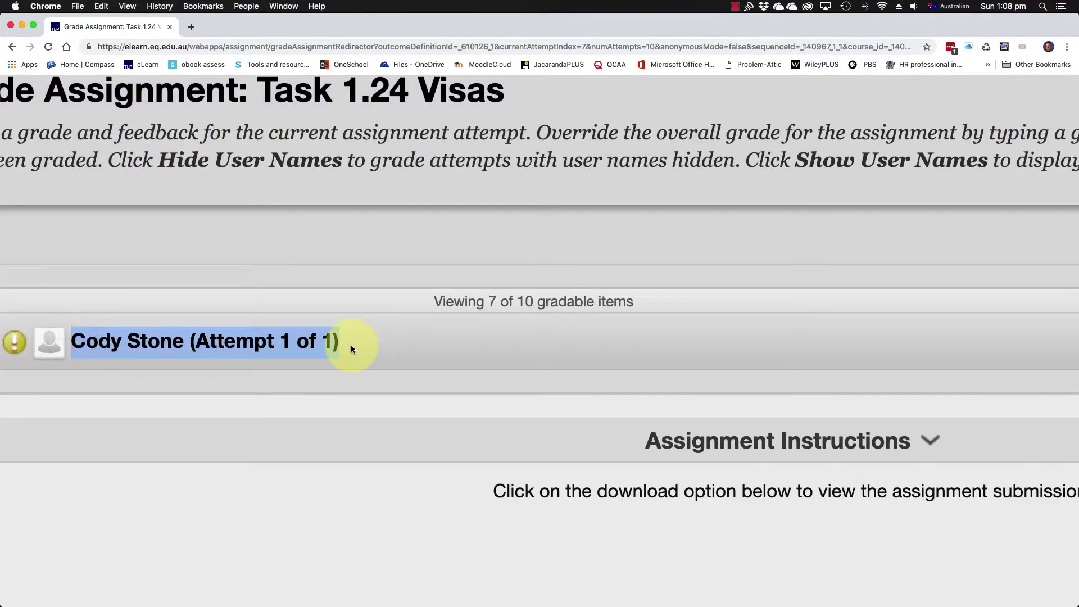
scroll(350, 344, down, 5)
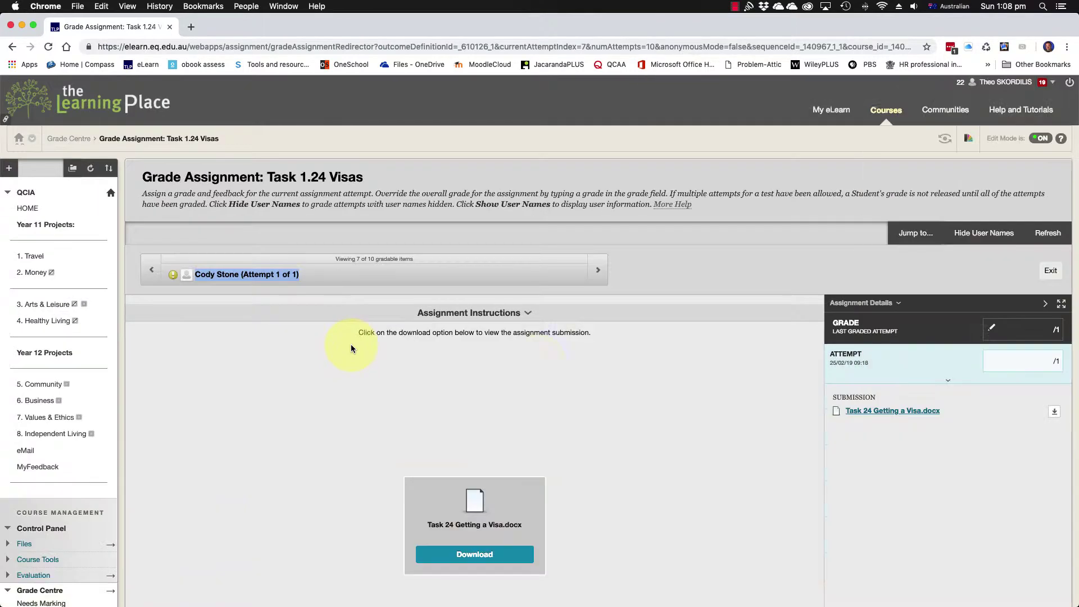
- Expand the attempt's grading area, and download the submission Task 24 Getting a Visa.docx and open it in Word
click(842, 359)
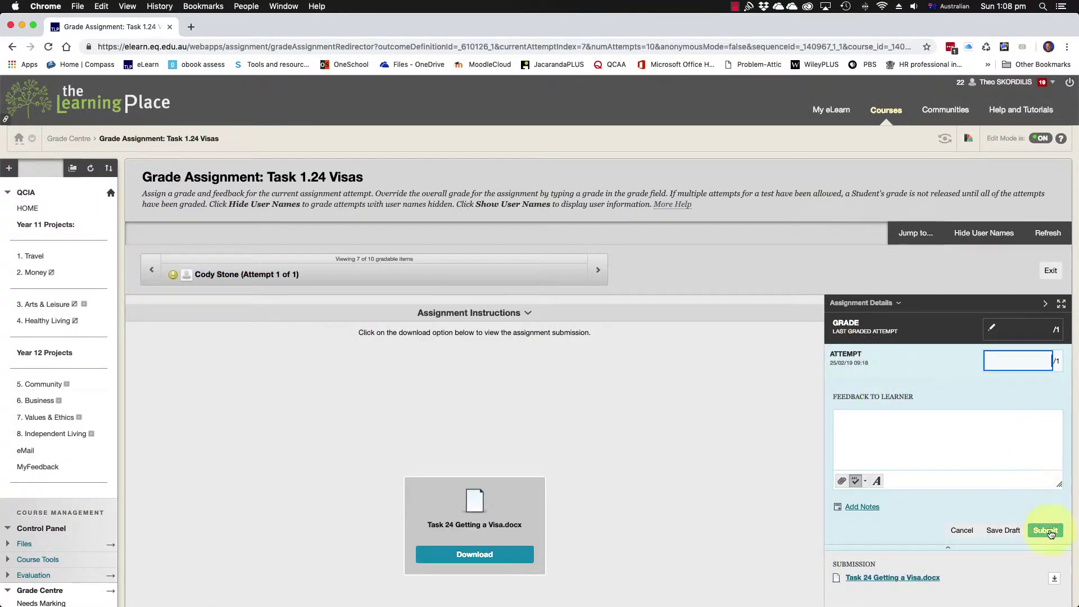
scroll(885, 527, down, 3)
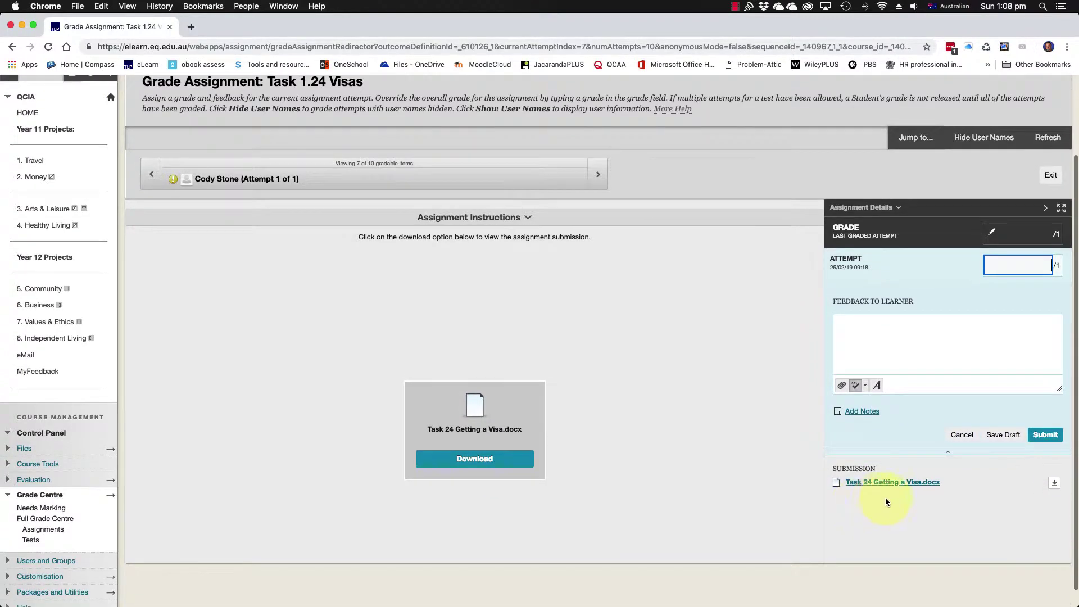
scroll(875, 498, up, 5)
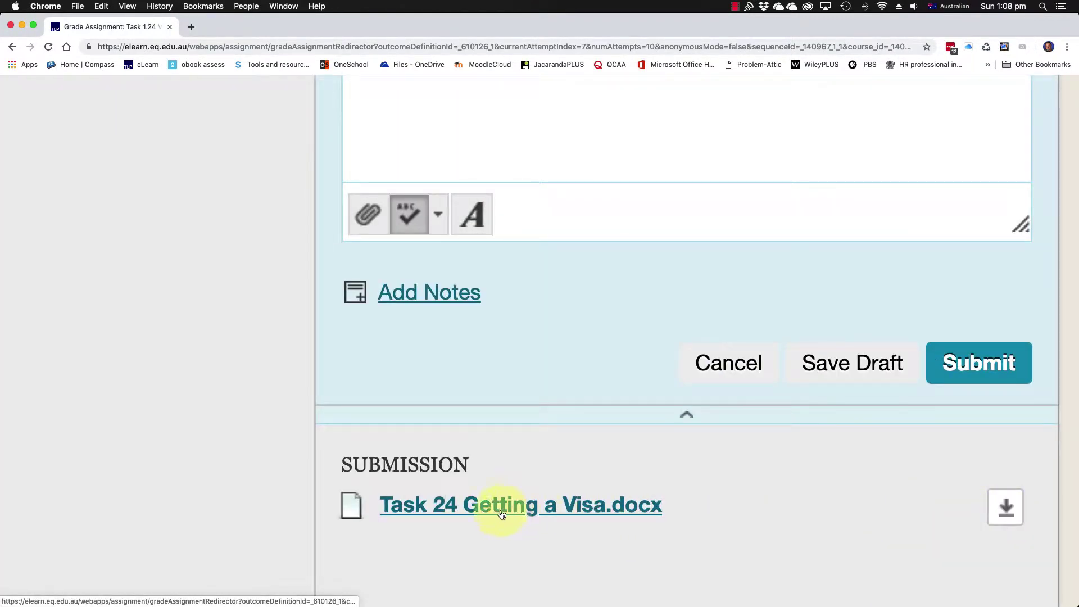
click(1005, 509)
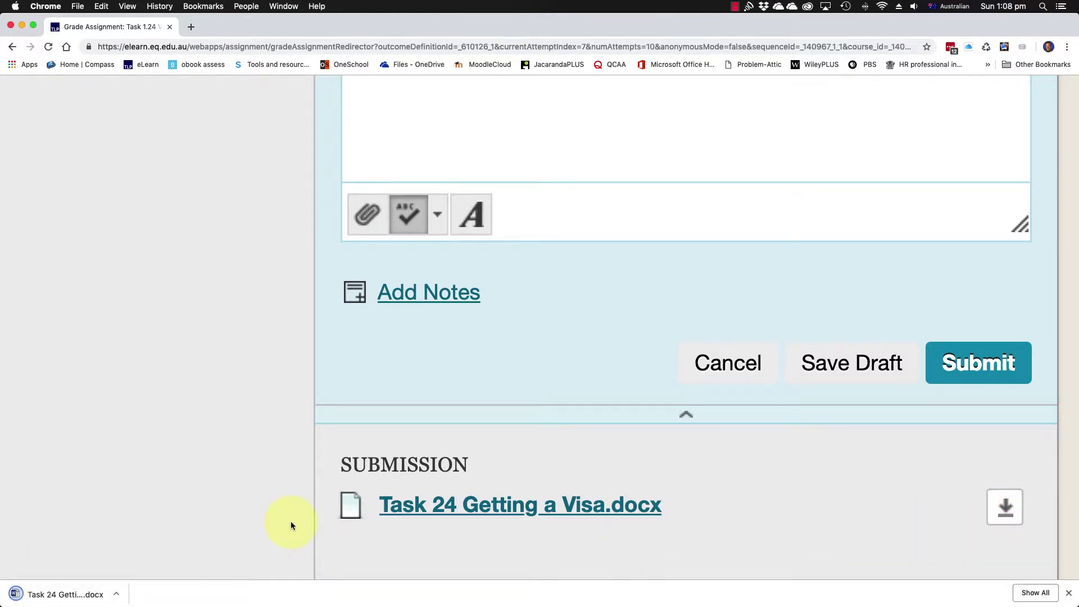
click(68, 598)
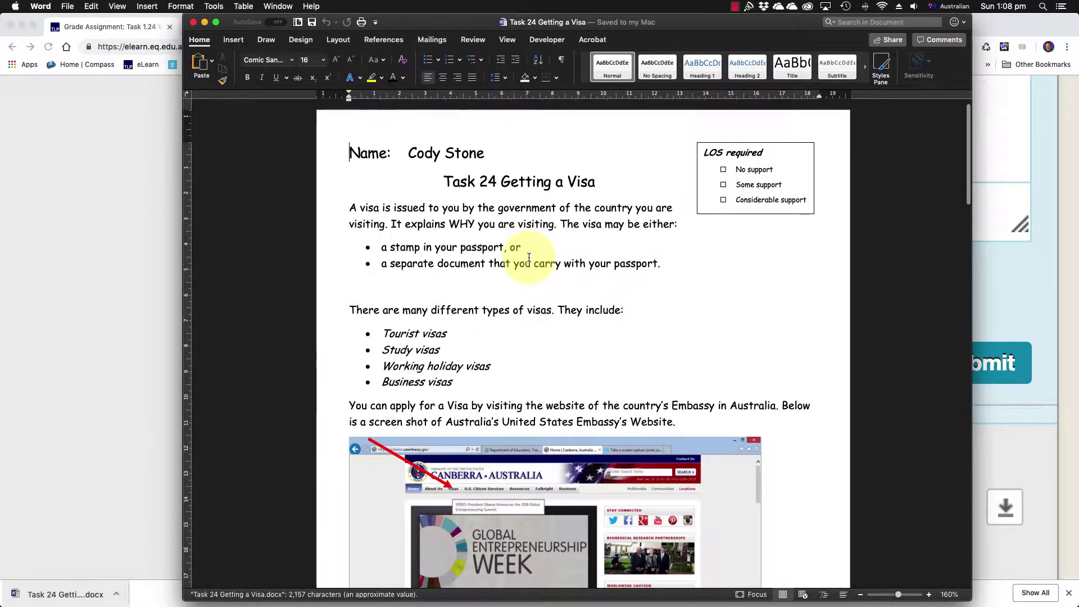
- Add the comment "This should..." to the bullet "a separate document that you carry with your passport."
click(472, 41)
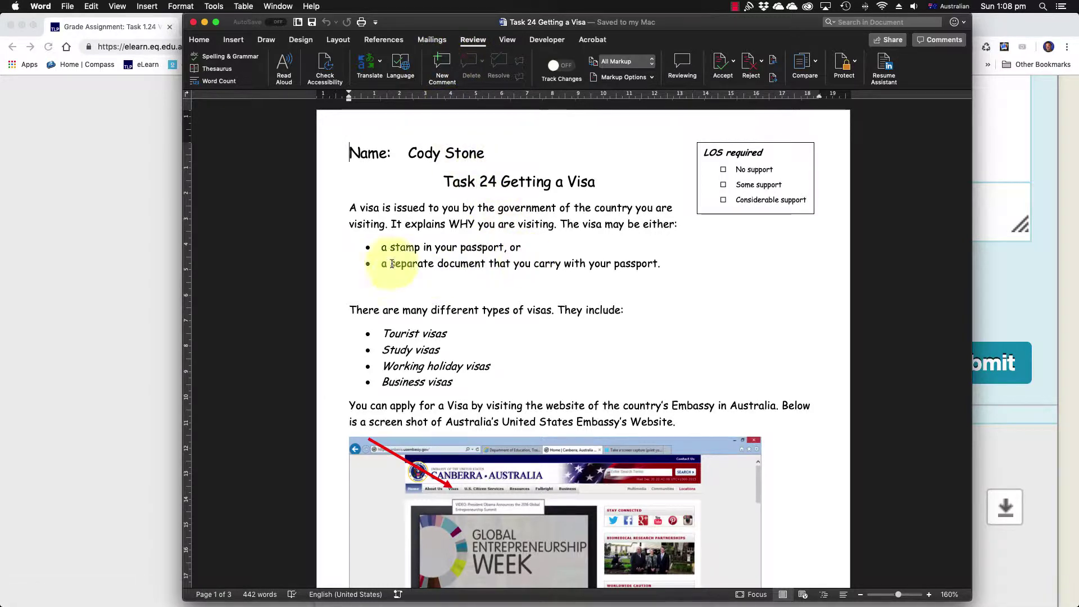
drag(373, 262, 662, 263)
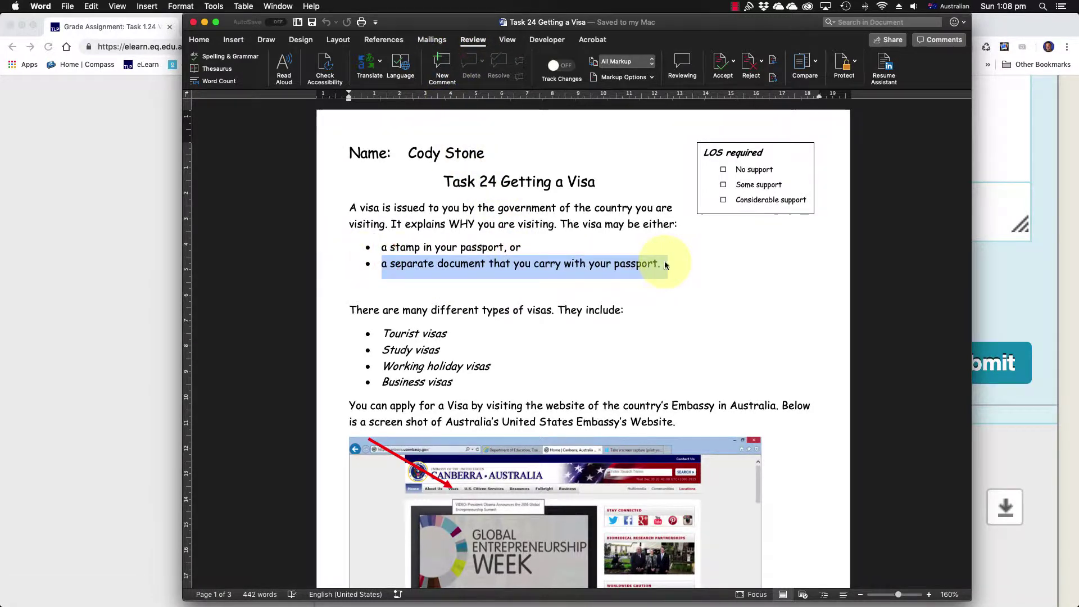
click(441, 63)
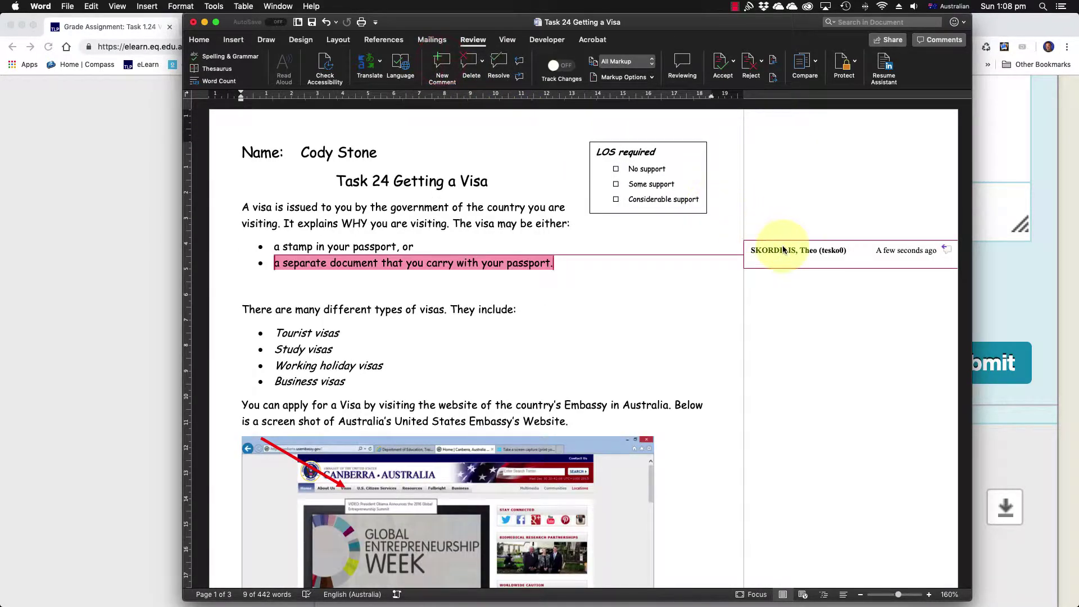
text(This should...)
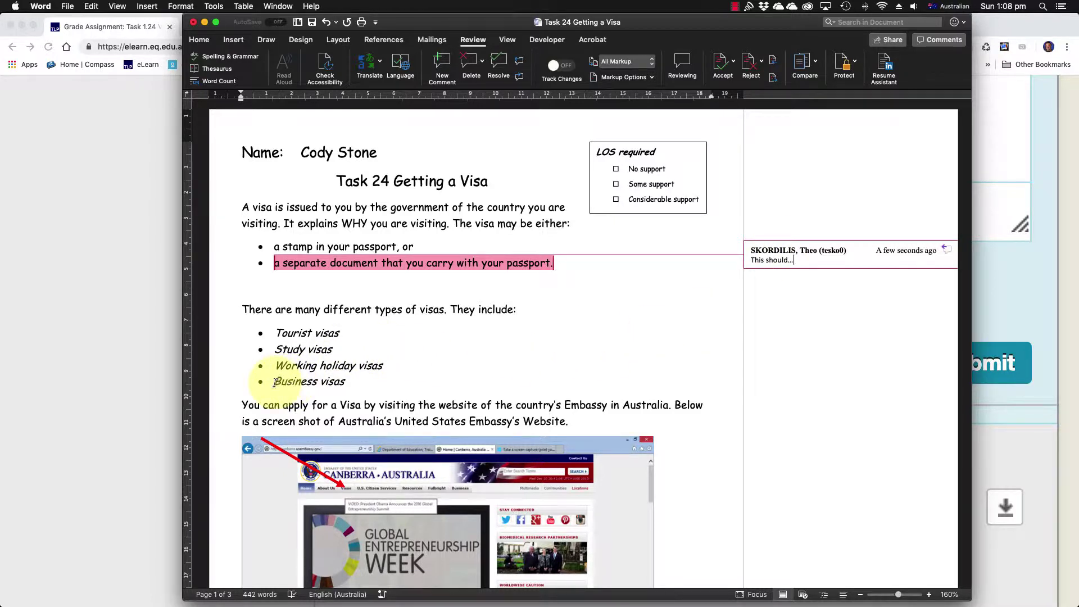
- Add the comment "This can" to the "Business visas" bullet
drag(274, 382, 341, 383)
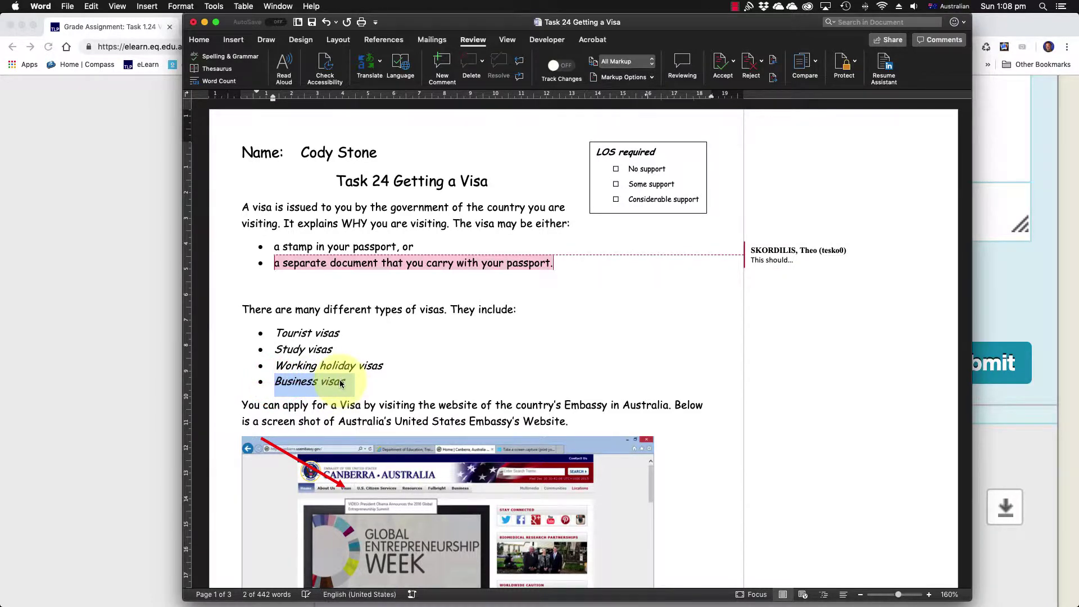
right_click(337, 385)
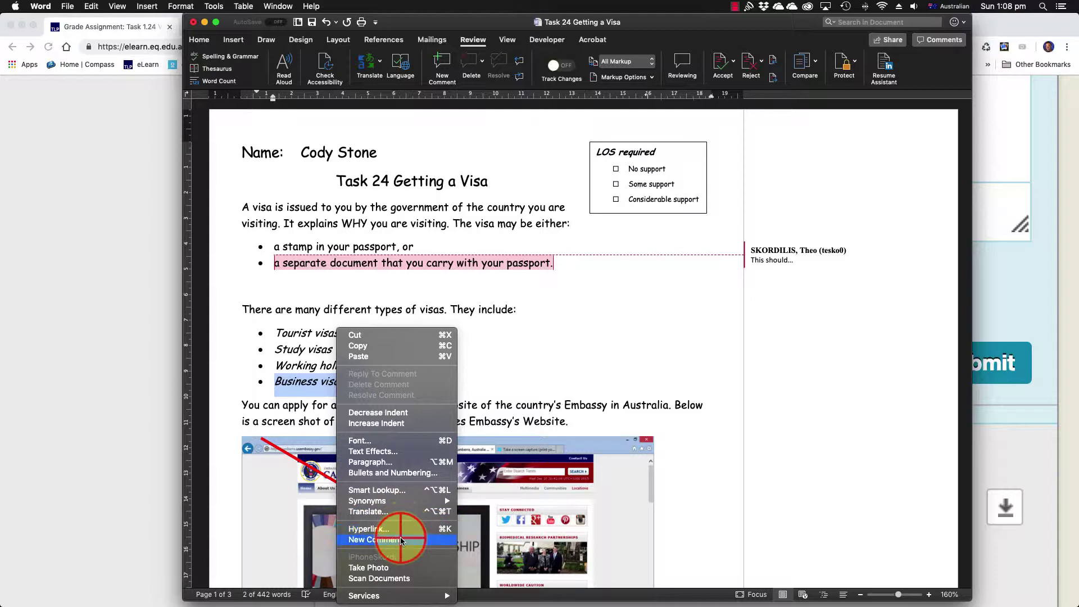
click(382, 540)
text(This can)
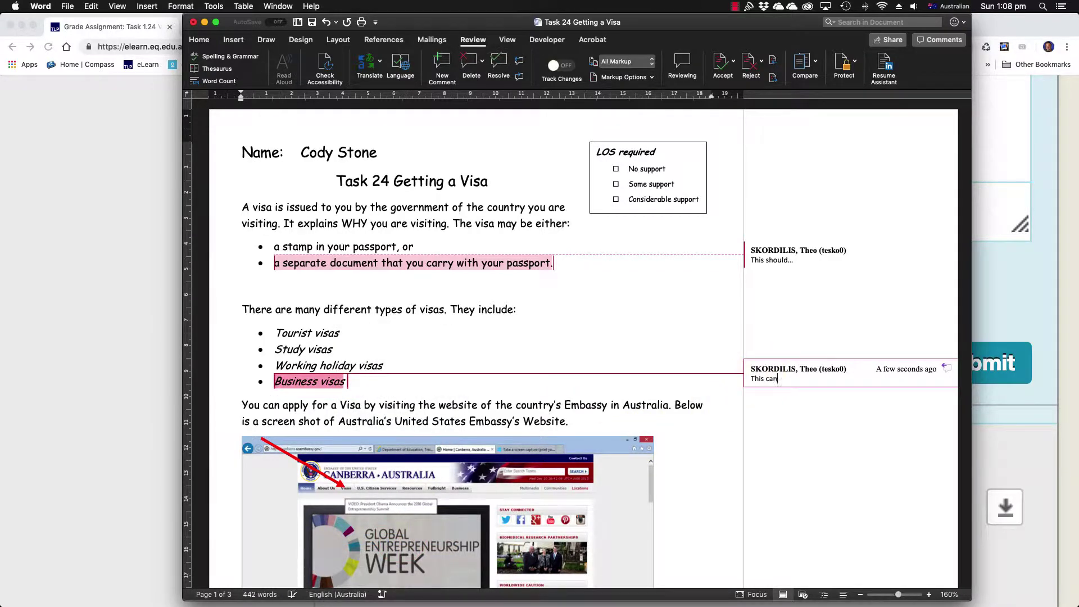
click(764, 370)
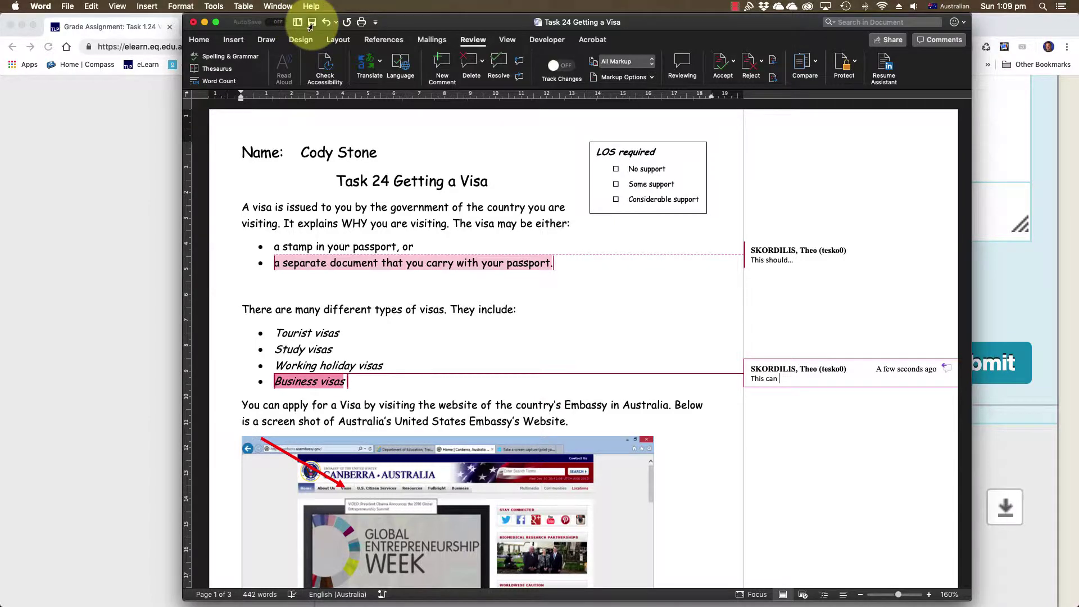
- Save the commented document to the Desktop as Task 24 Getting a VisaMARKED.docx and close it
click(68, 7)
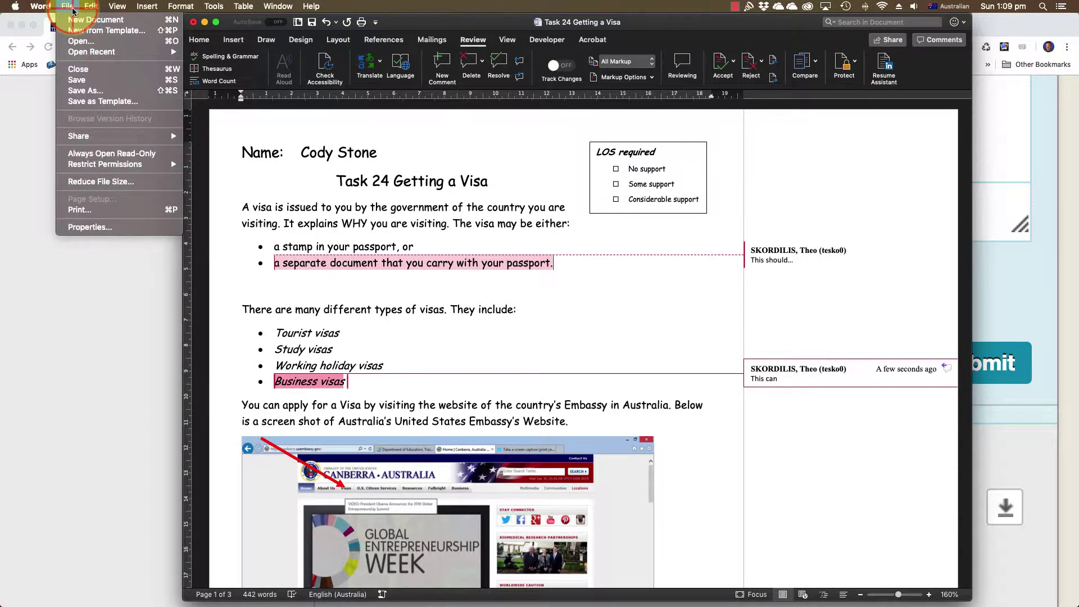
click(84, 91)
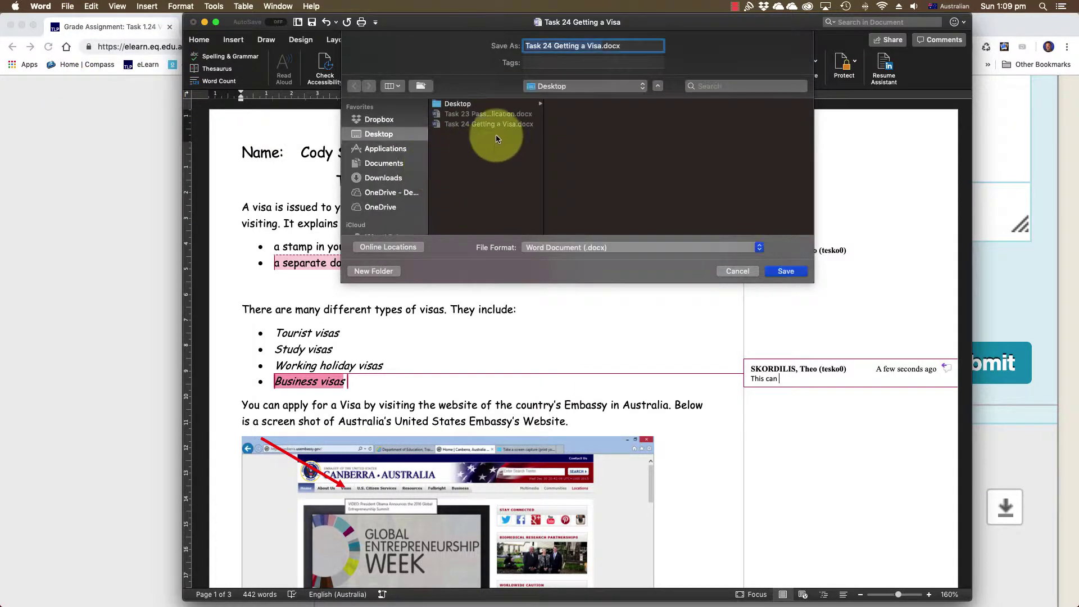
click(605, 47)
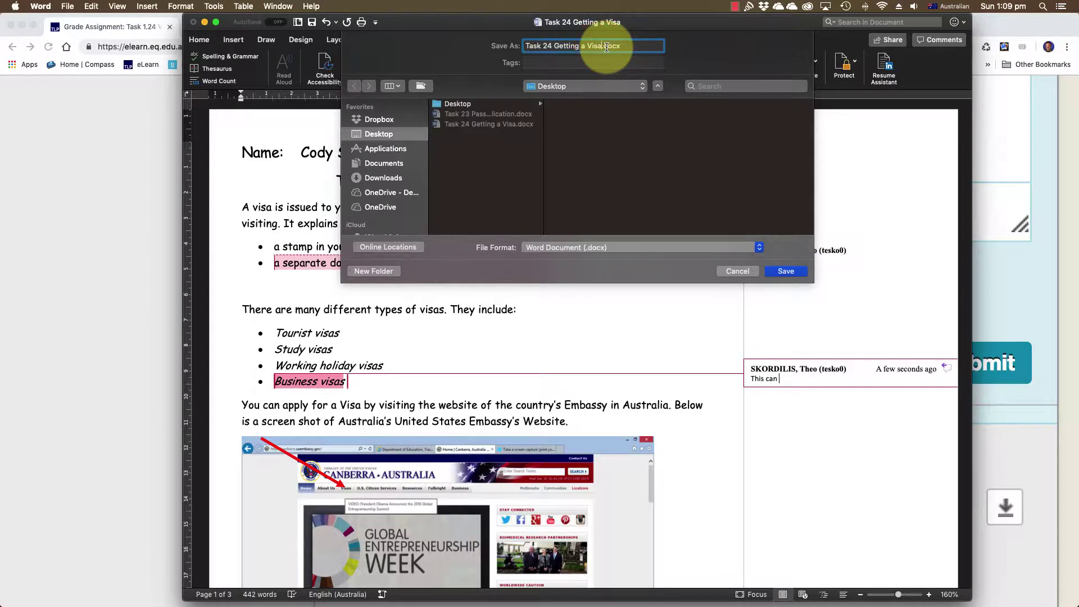
text(MARKED)
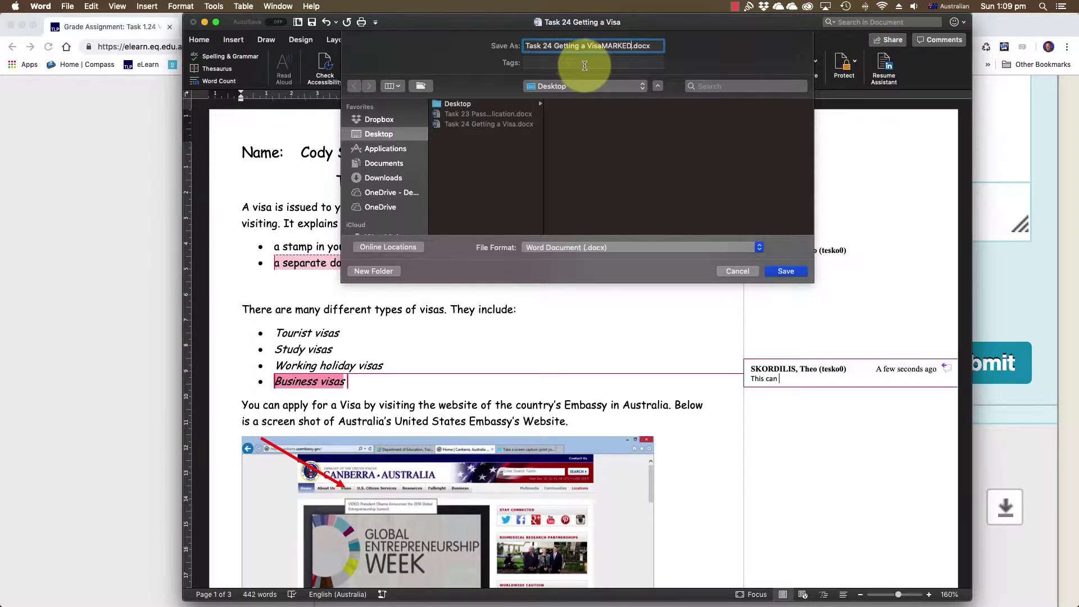
click(791, 271)
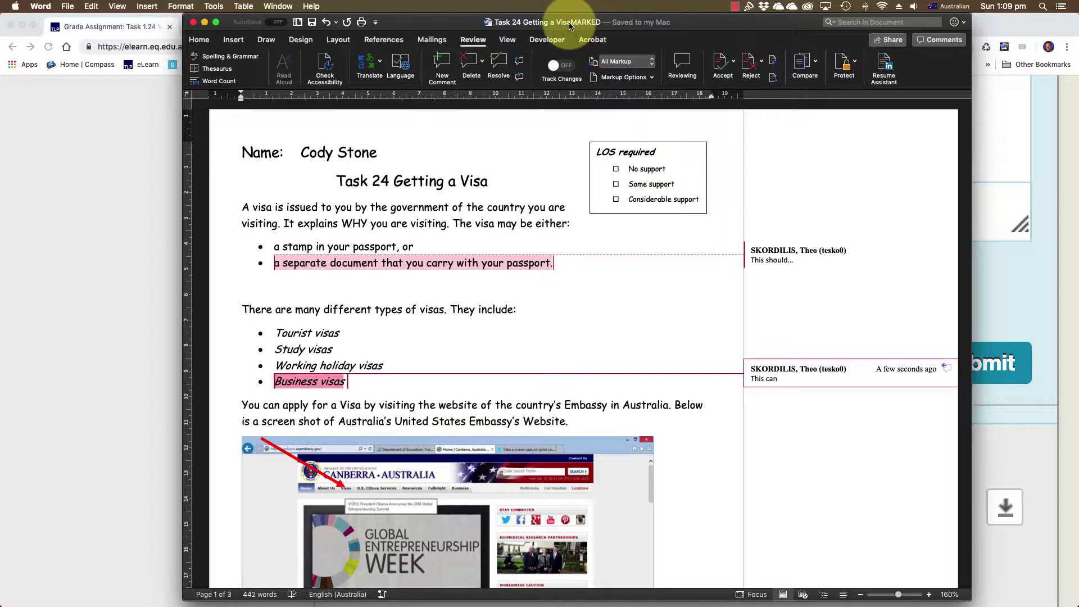
click(197, 26)
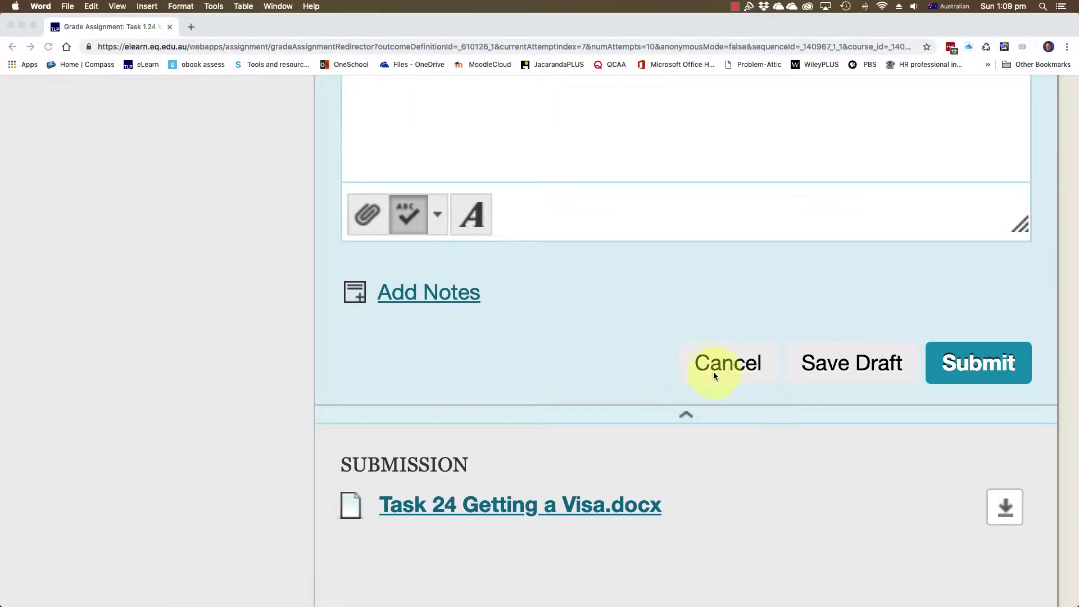
- Return to the grading page in Chrome and enter the learner feedback "This has been done well but..."
click(564, 263)
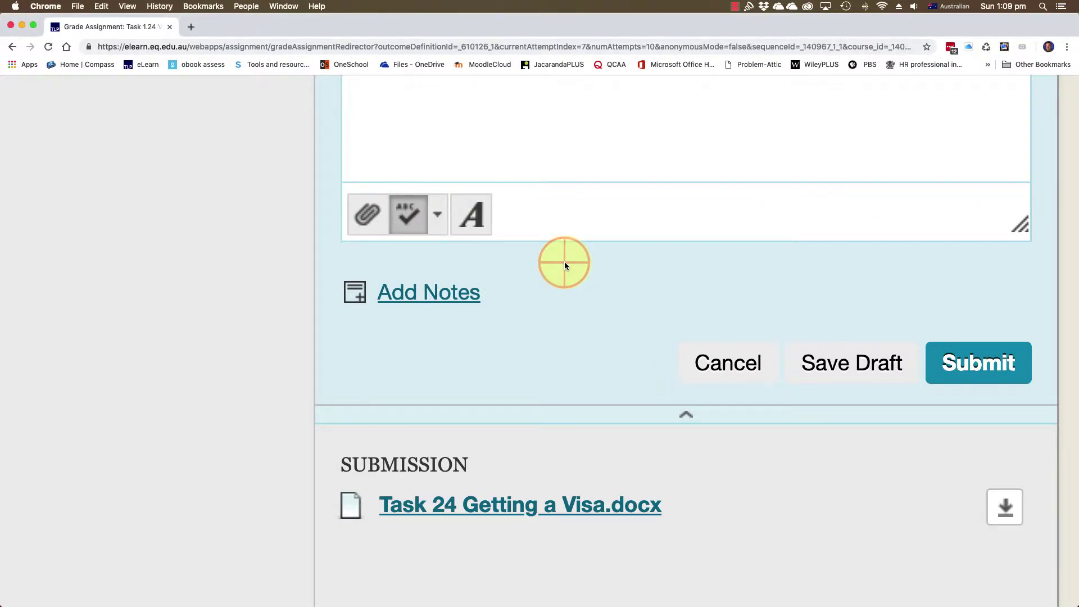
scroll(564, 263, down, 5)
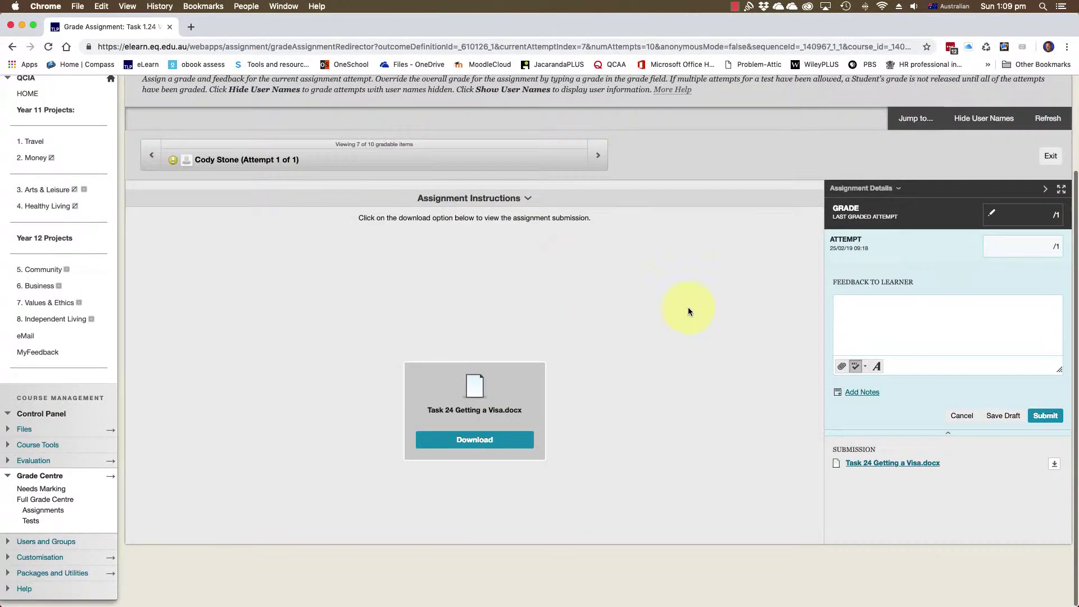
click(907, 307)
text(This has been done well but...)
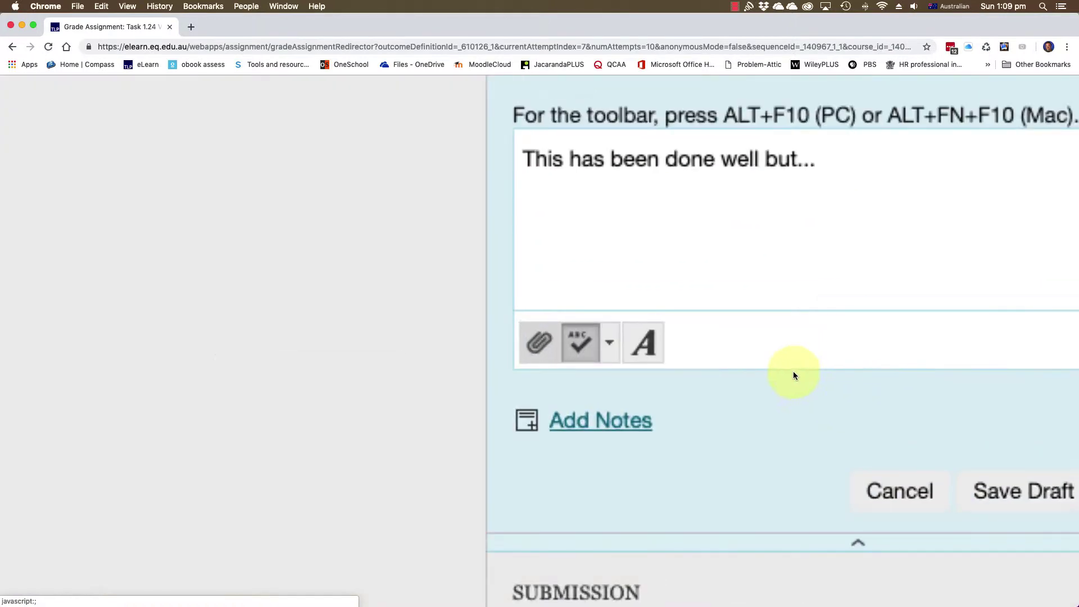
- Attach Task 24 Getting a VisaMARKED.docx from the Desktop as a content link in the learner feedback
click(538, 345)
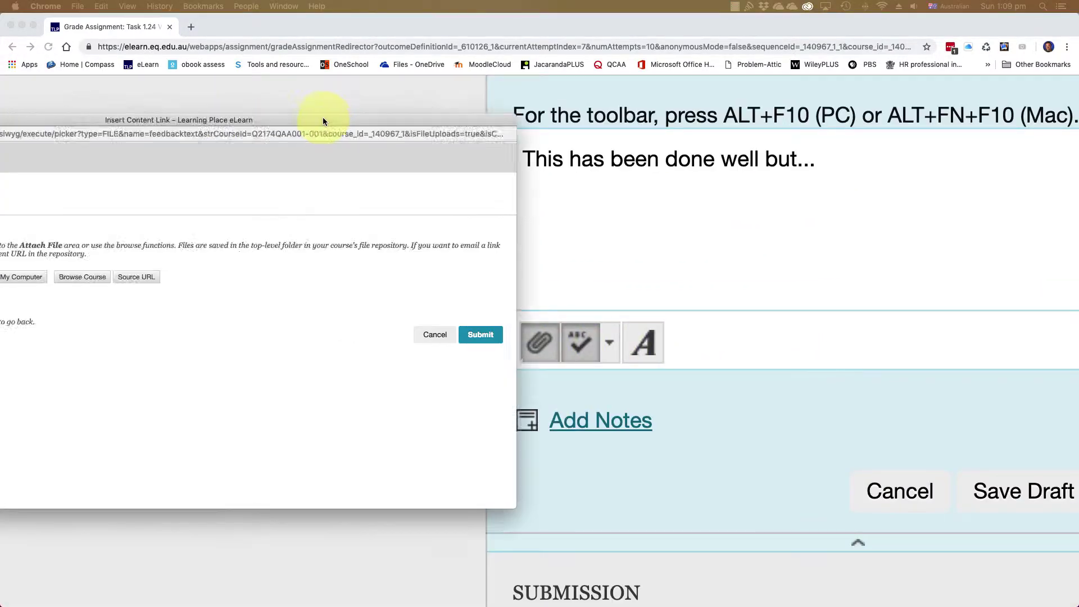
drag(322, 116, 528, 85)
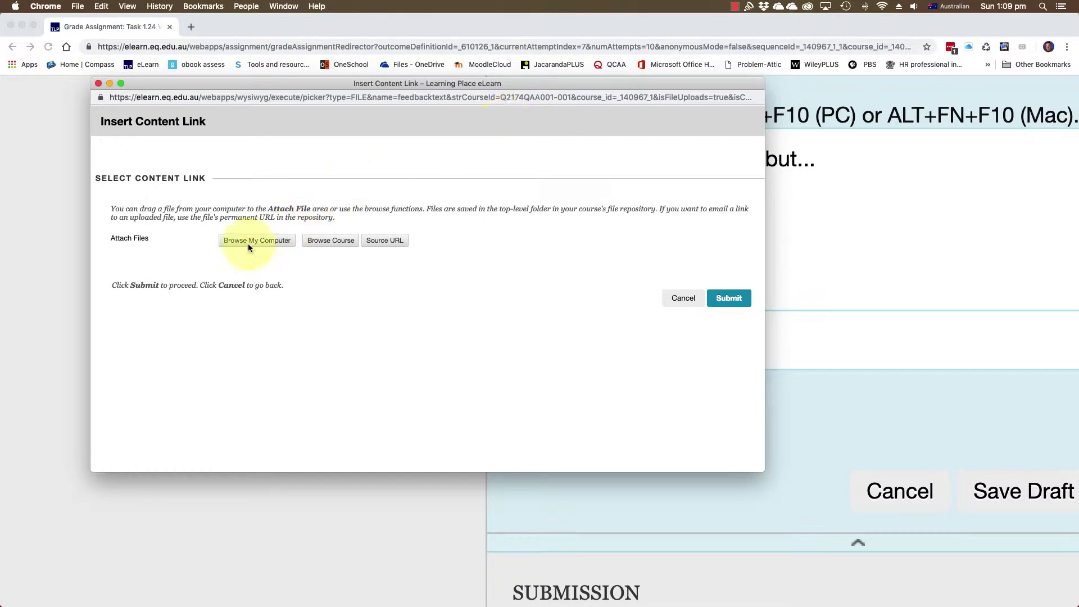
click(274, 244)
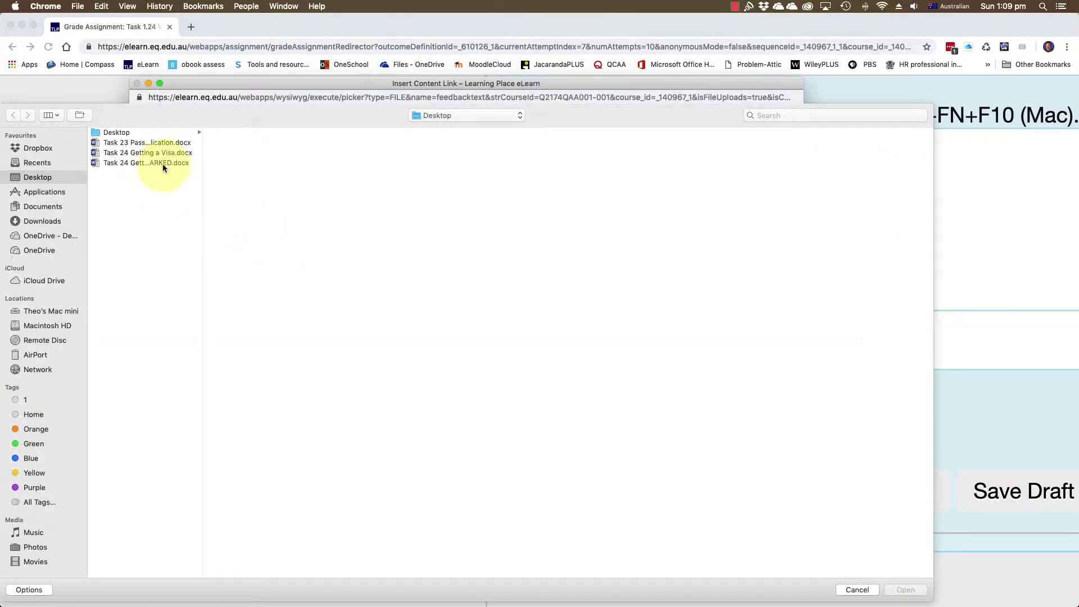
drag(203, 169, 271, 169)
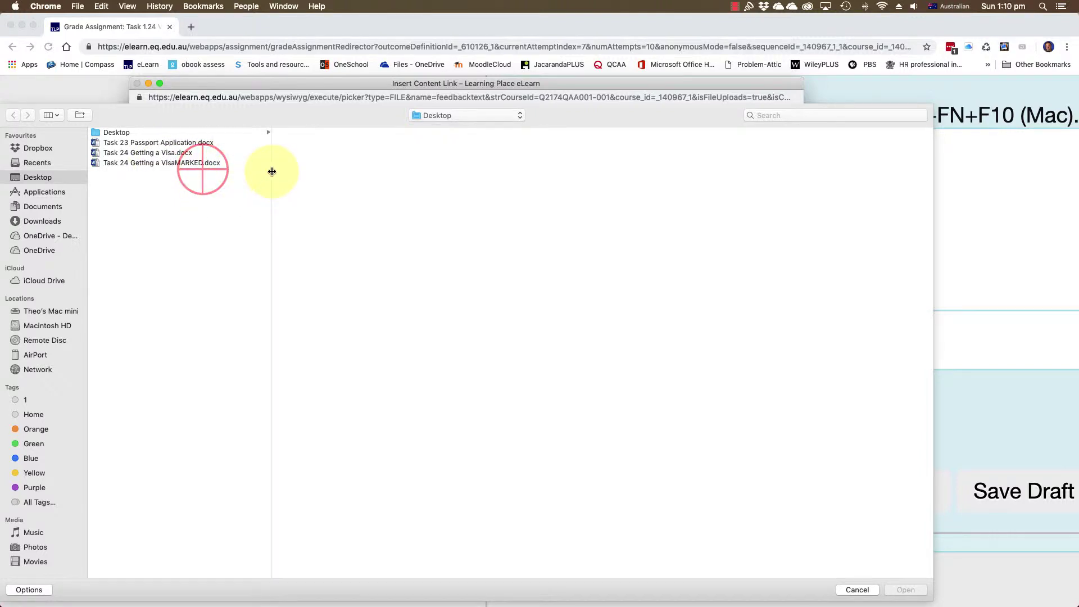
click(181, 163)
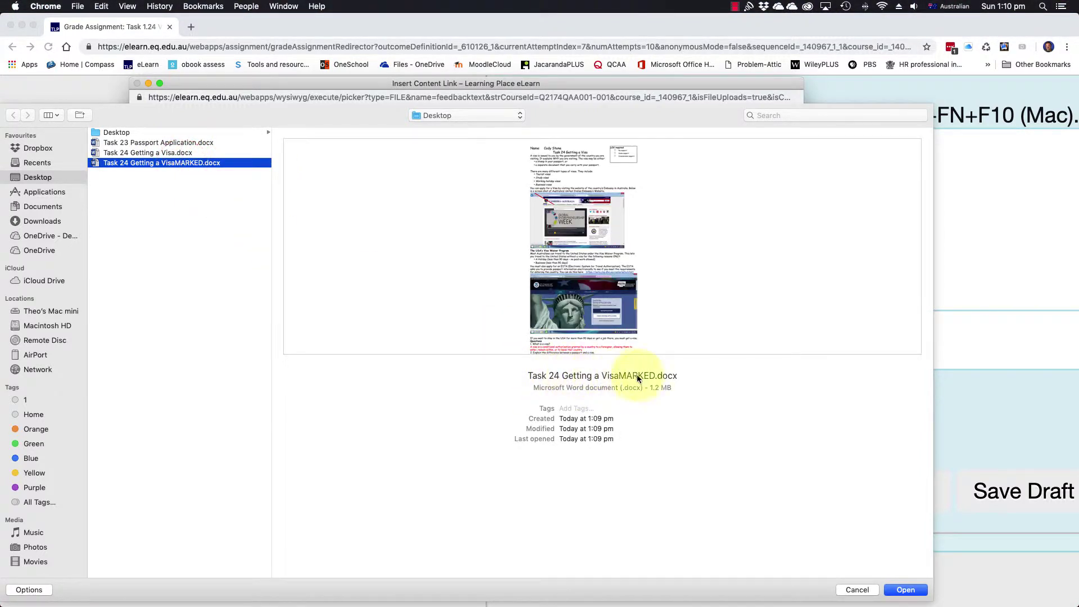
click(905, 589)
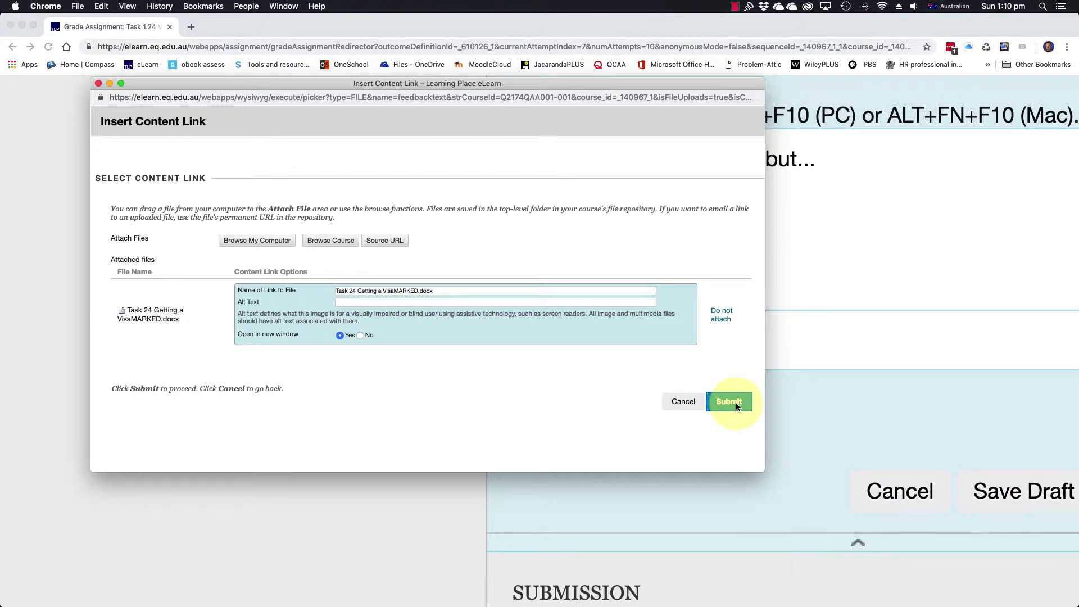
click(729, 402)
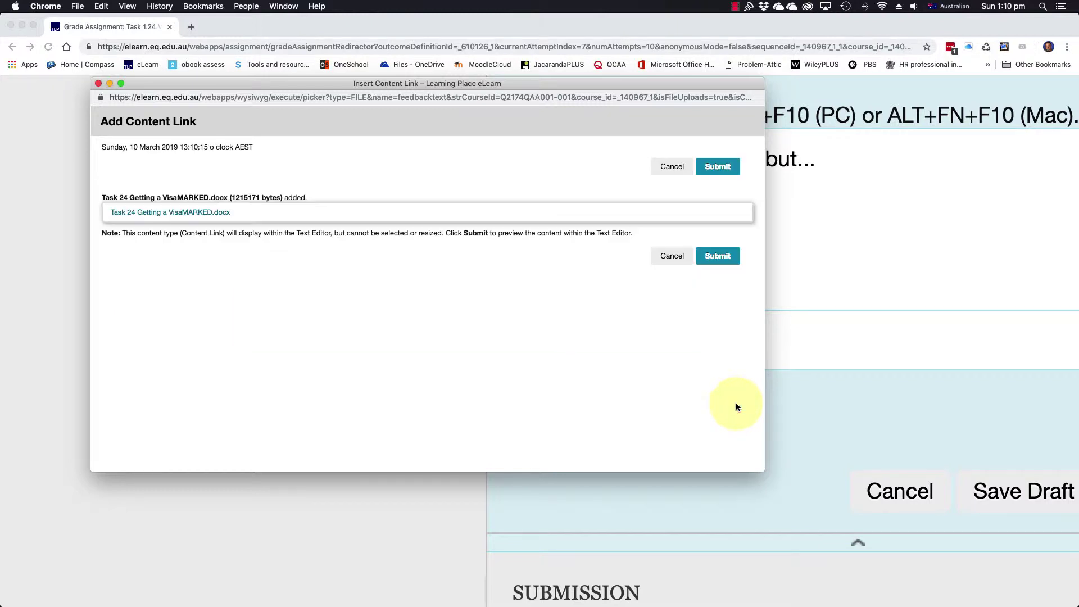
click(718, 257)
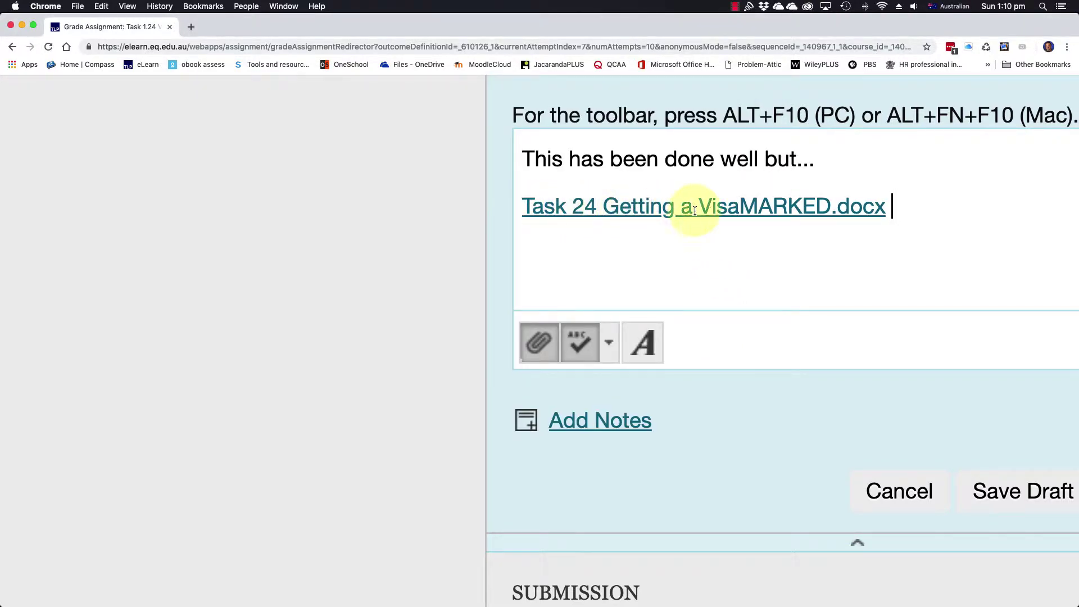
- Enter an attempt grade of 1 out of 1 for the student's submission
key(super+0)
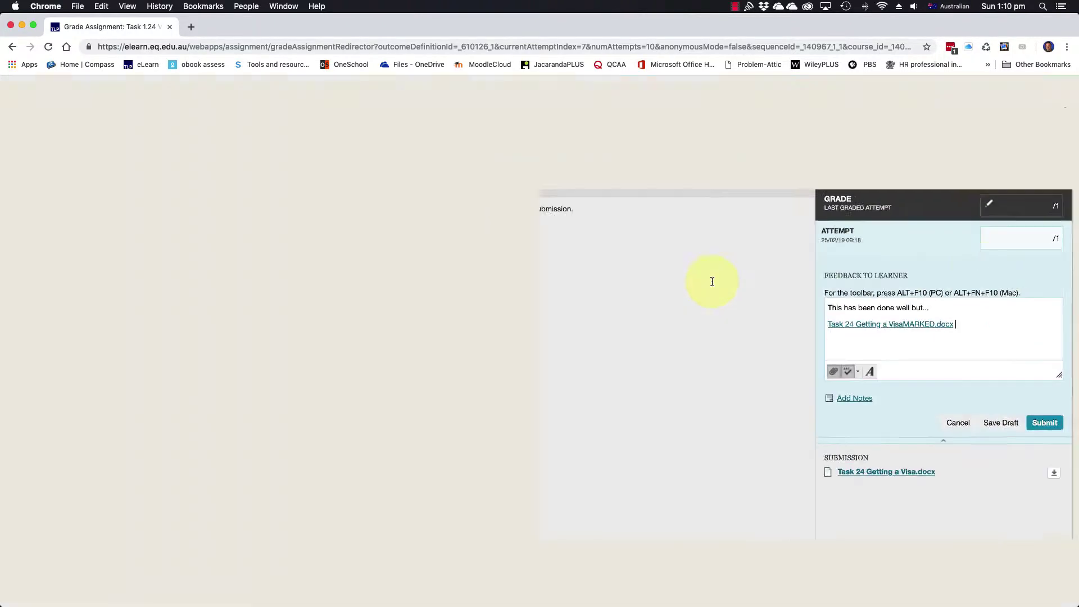
click(1042, 245)
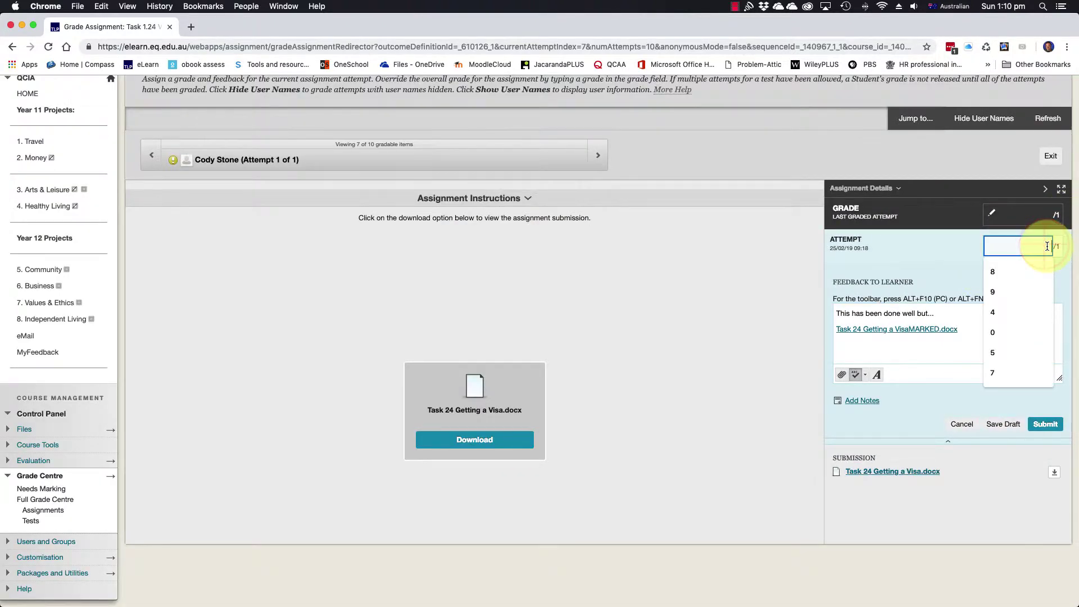
text(1)
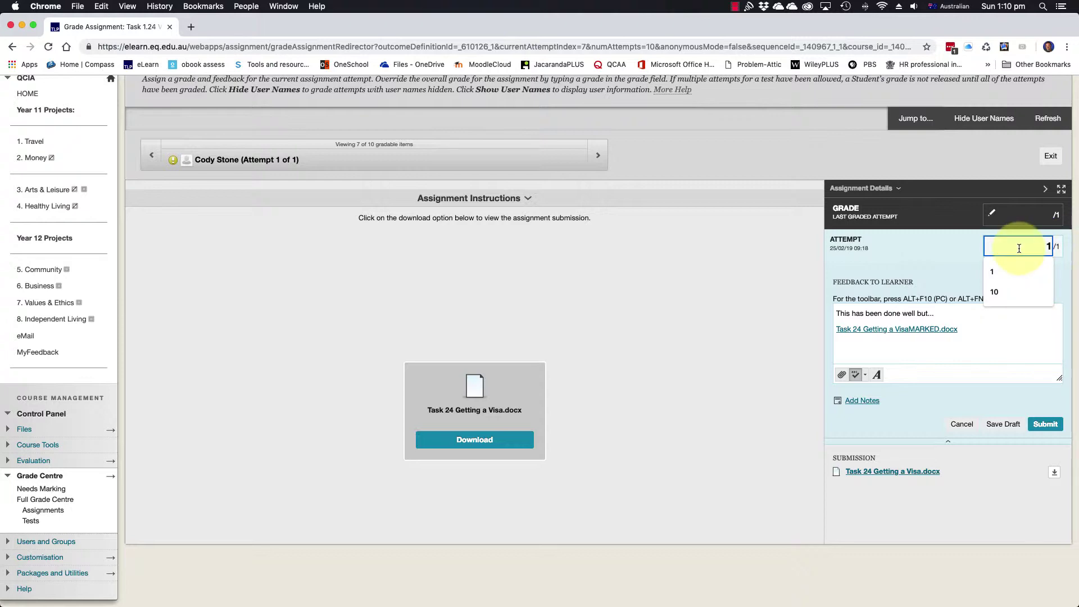
key(super+equal)
key(super+equal)
key(super+equal)
key(super+equal)
key(super+equal)
key(super+equal)
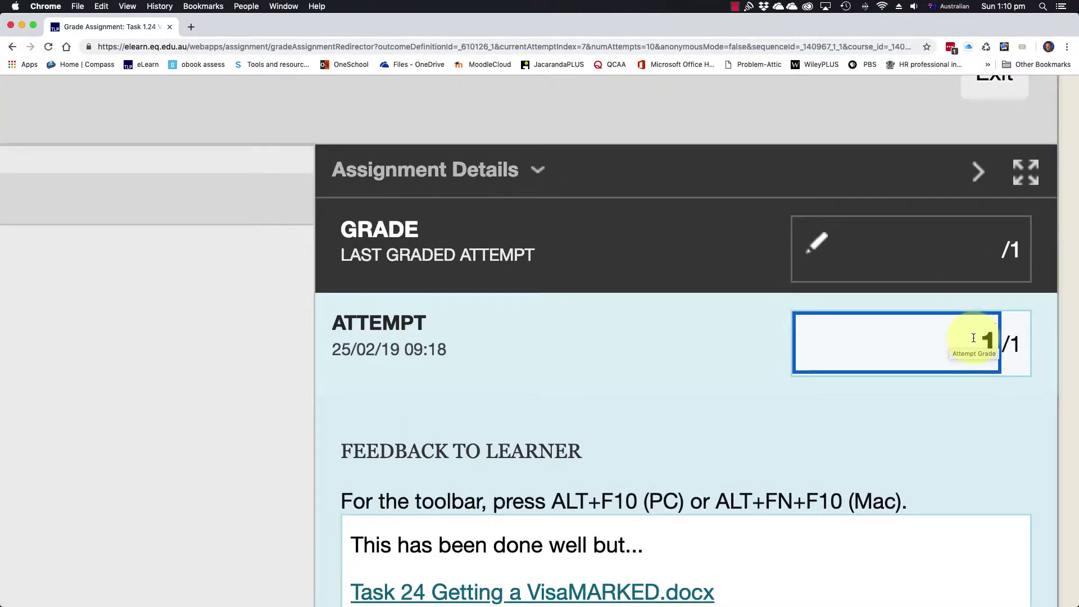
scroll(959, 393, down, 10)
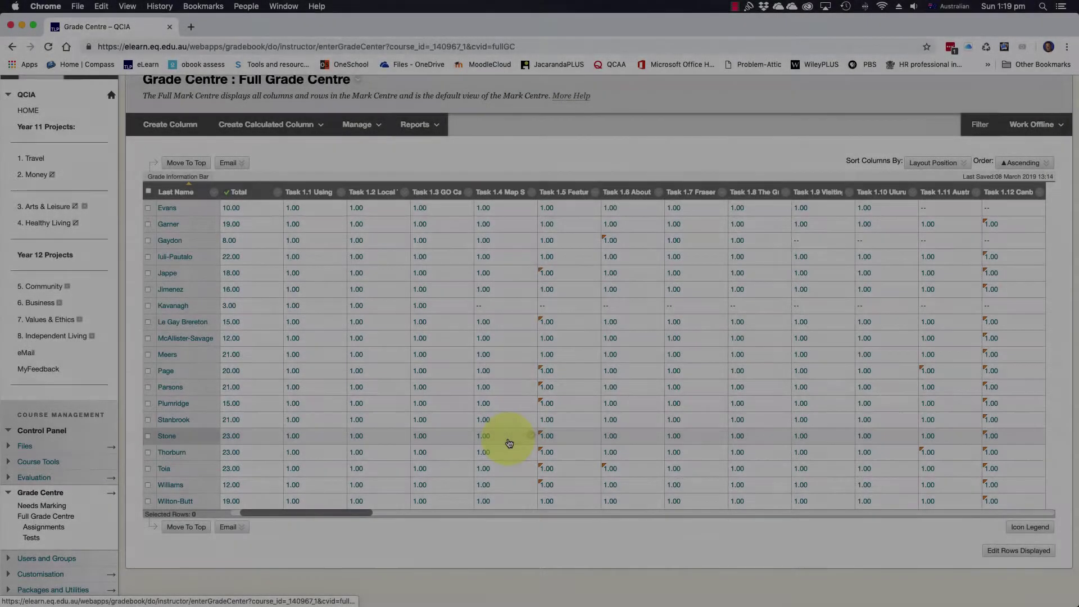
- Open the grade details of the same student's Task 1.4 Map mark in the Full Grade Centre and read the feedback to learner
ctrl+scroll(507, 442, up, 5)
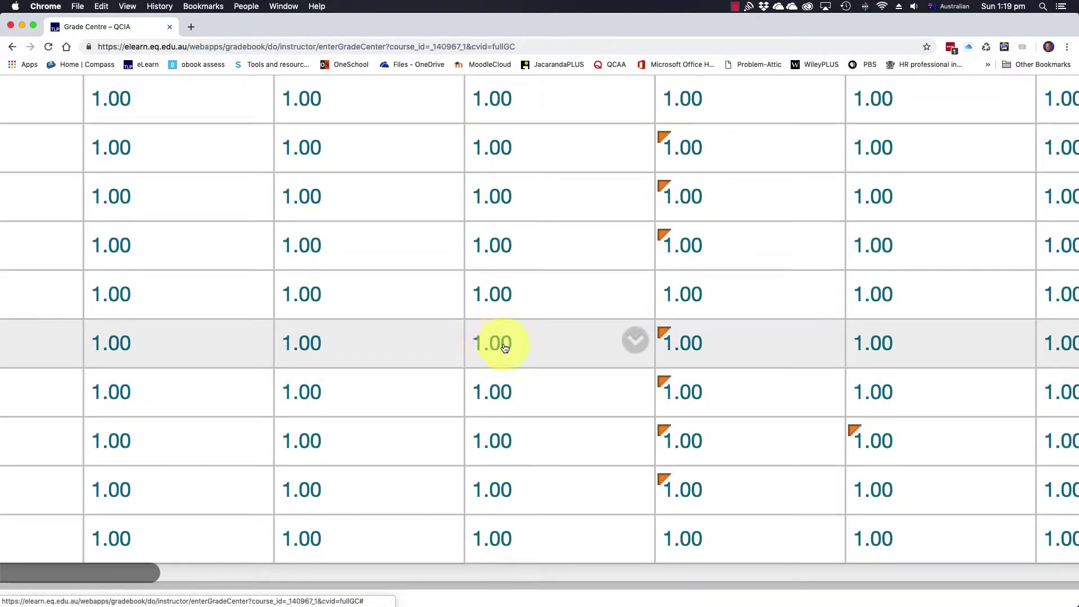
click(635, 341)
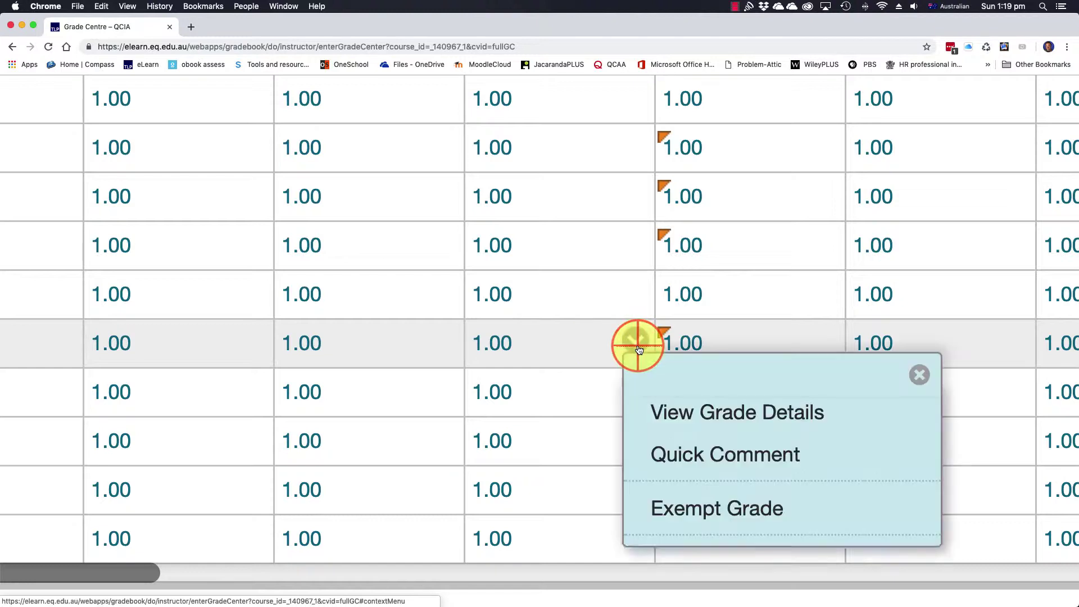
scroll(632, 355, down, 2)
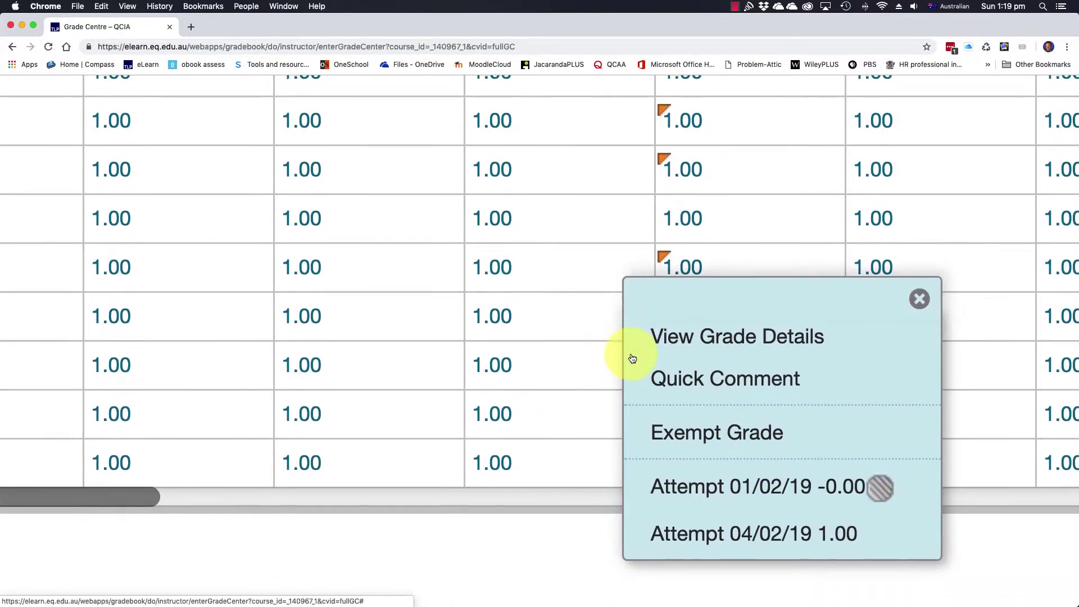
click(730, 347)
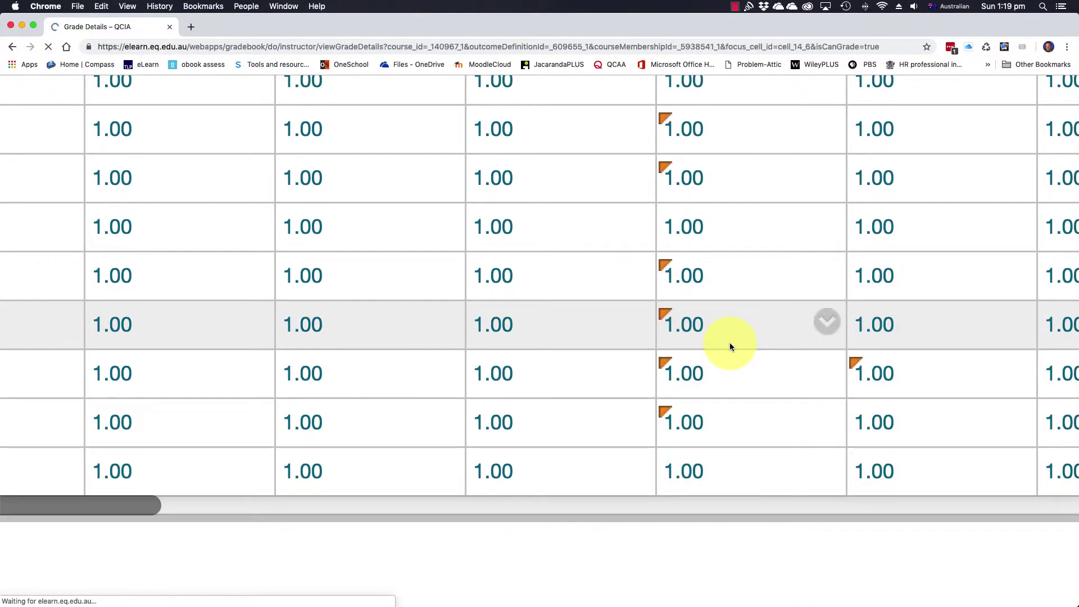
scroll(518, 433, up, 5)
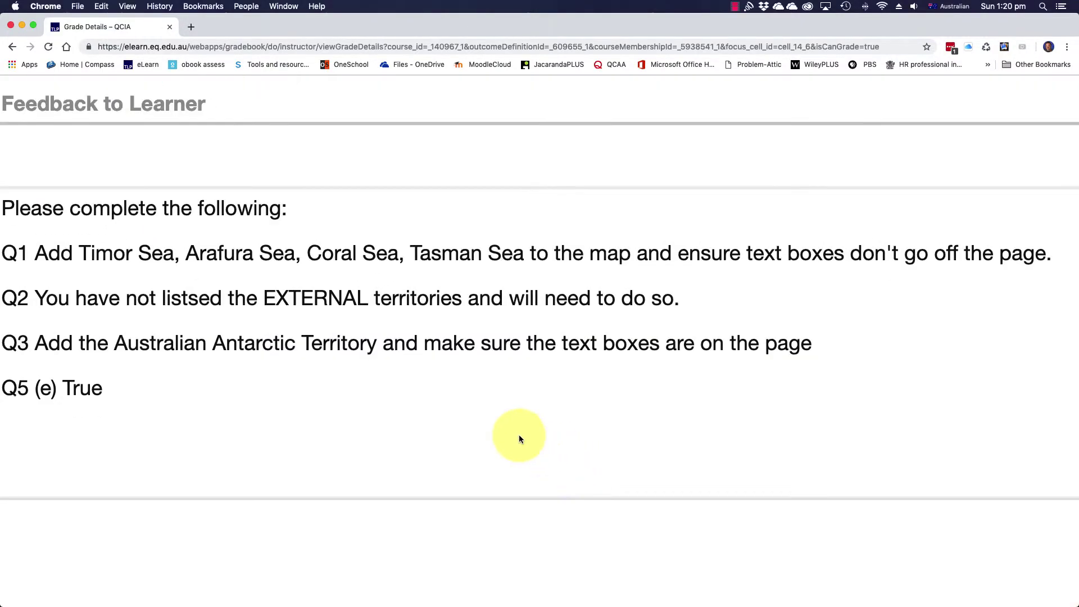
scroll(464, 417, left, 2)
scroll(464, 417, right, 2)
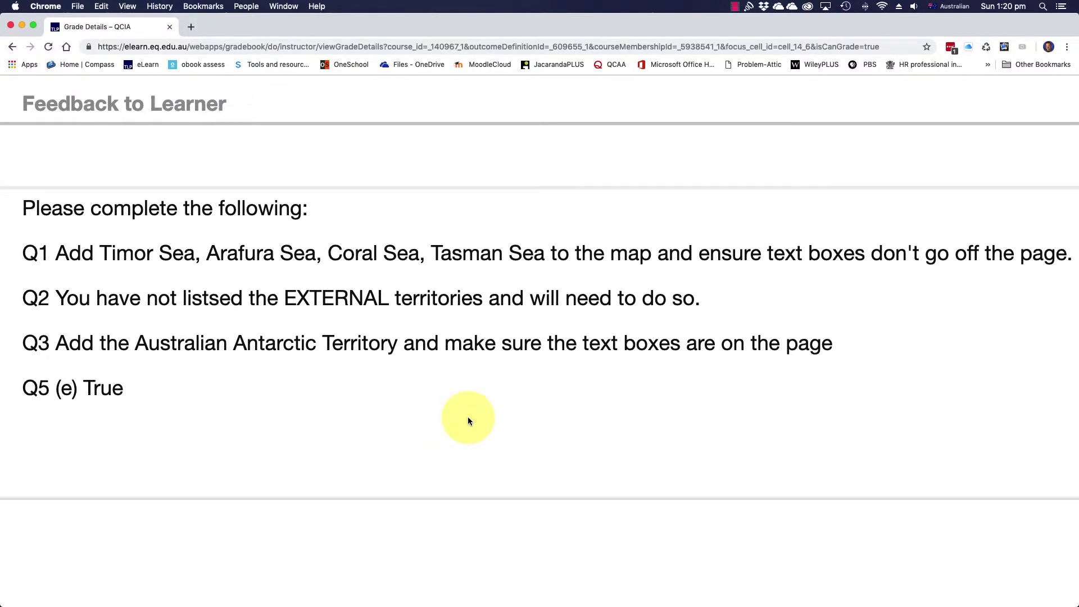
scroll(468, 416, down, 5)
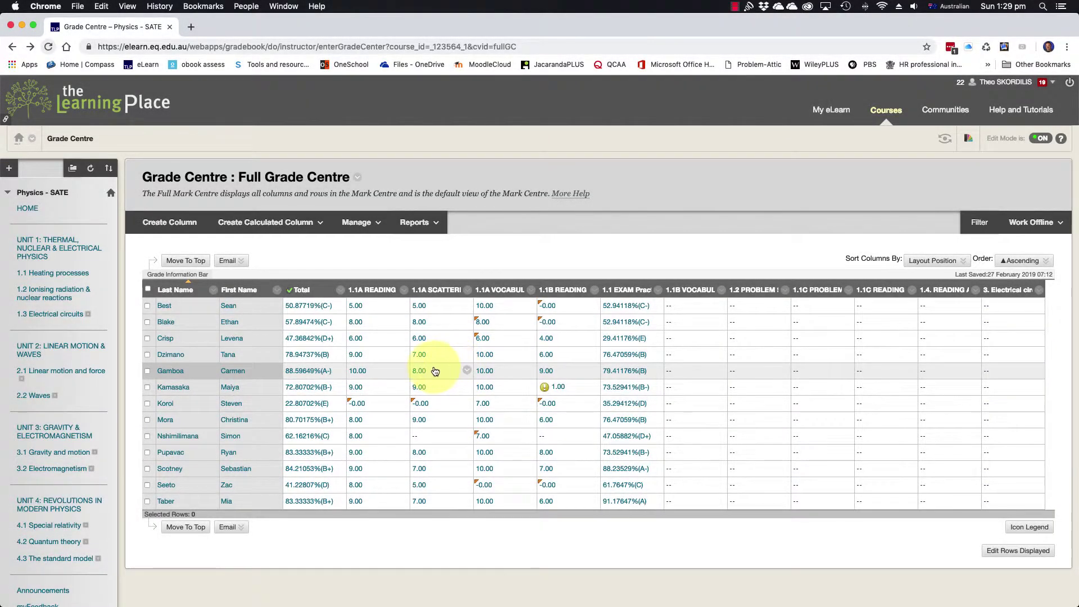
- In the Physics Grade Centre, view the grade details and feedback for the 1.1A Scatterplot Virtual Experiment mark of 8.00 in the fifth student row
scroll(435, 371, up, 10)
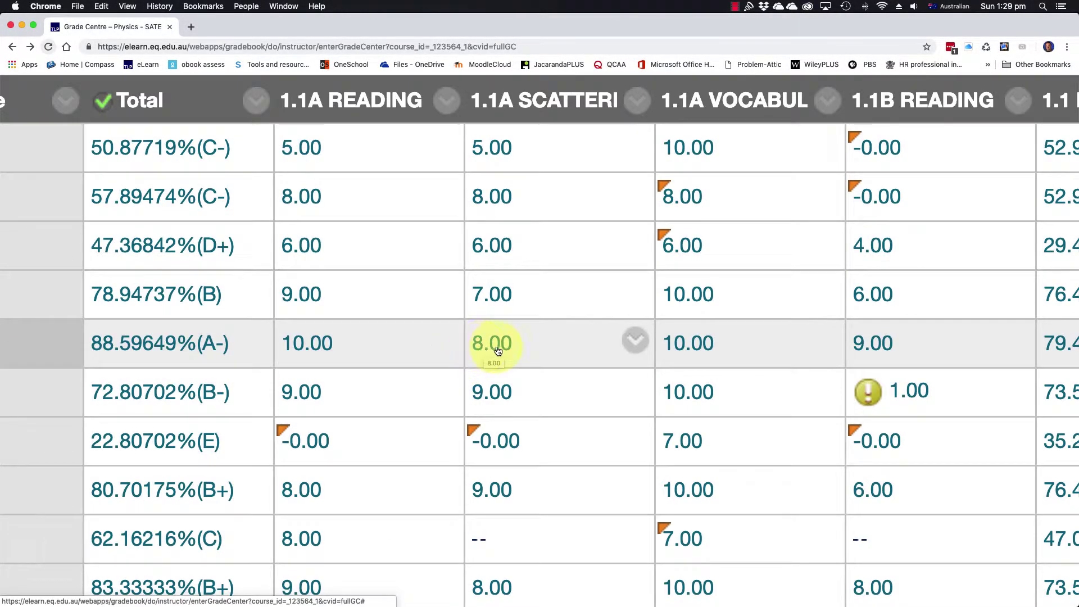
click(642, 349)
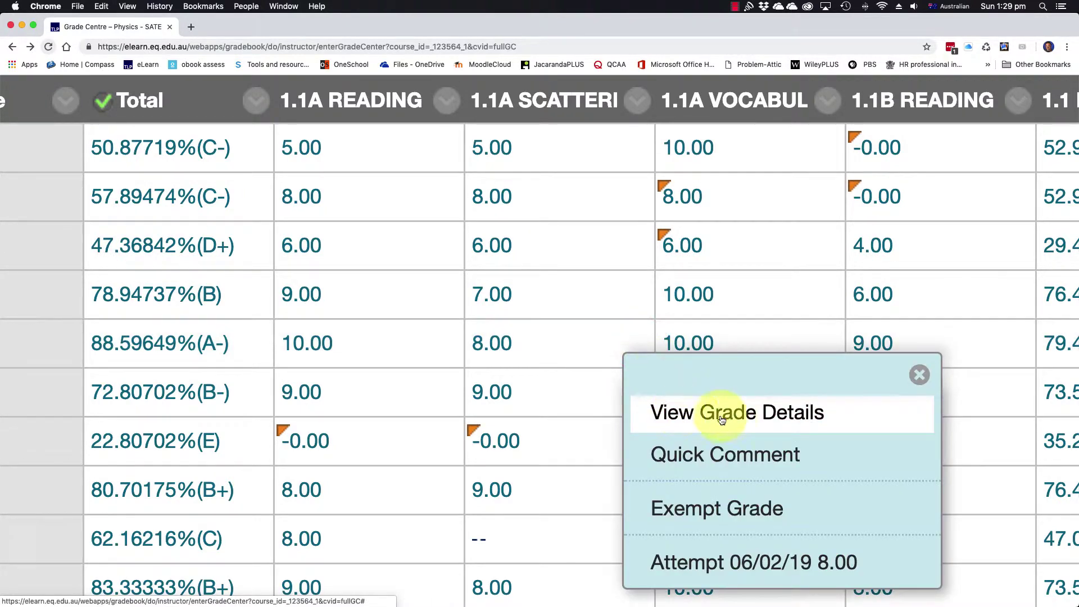
click(691, 416)
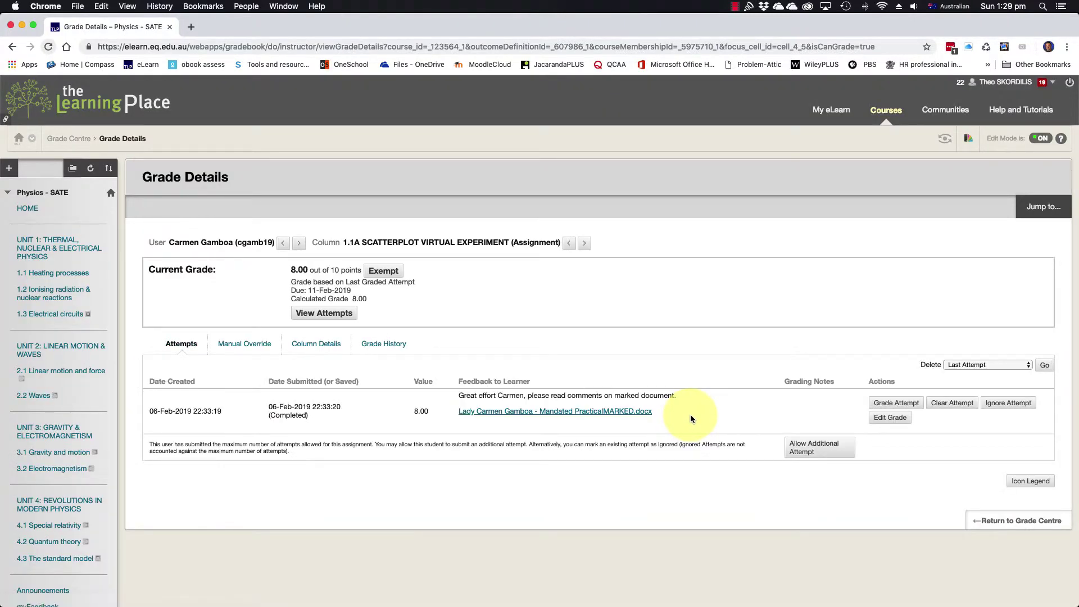
scroll(636, 426, up, 5)
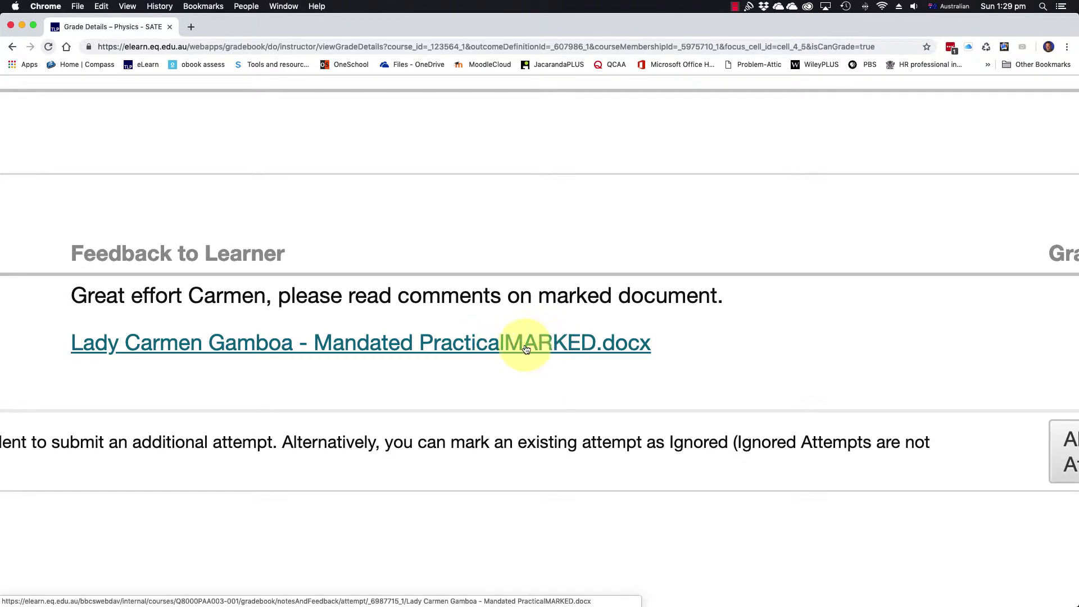
- Download the marked practical document linked in the learner feedback and open it in Word
click(559, 349)
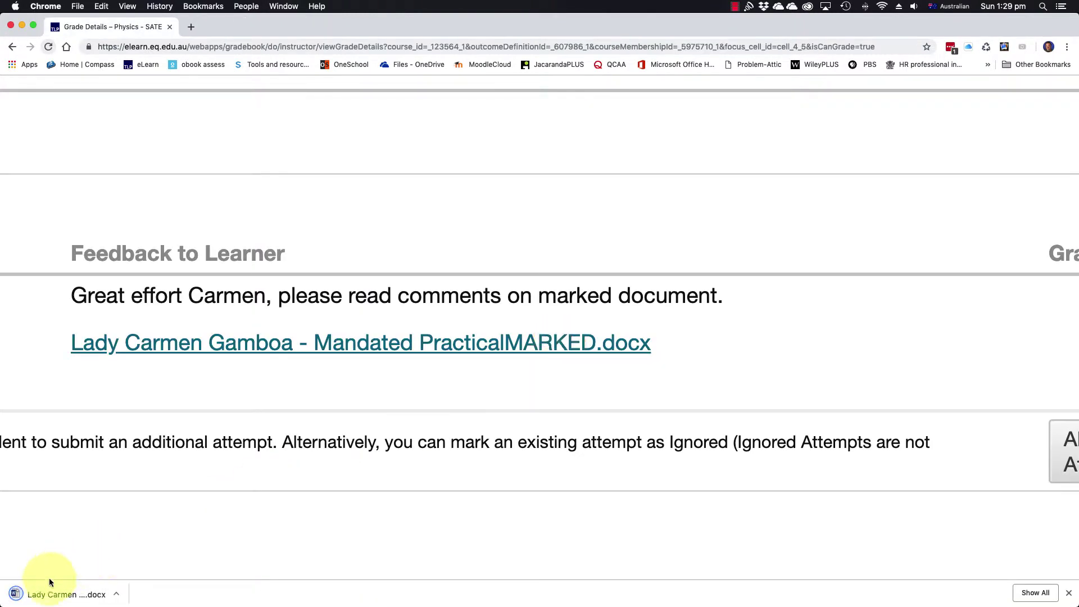
click(74, 594)
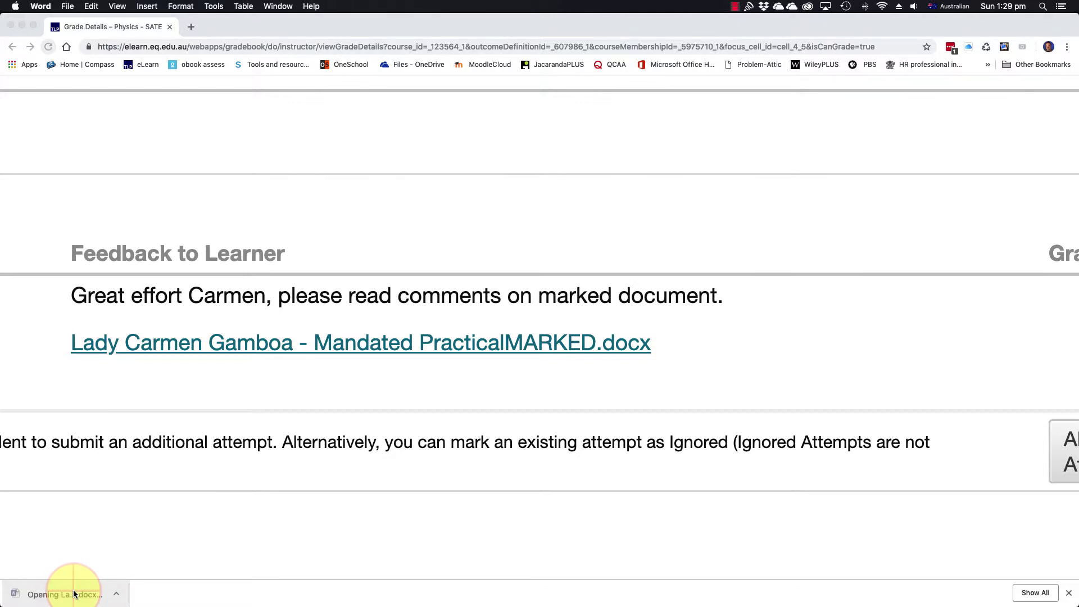
click(73, 594)
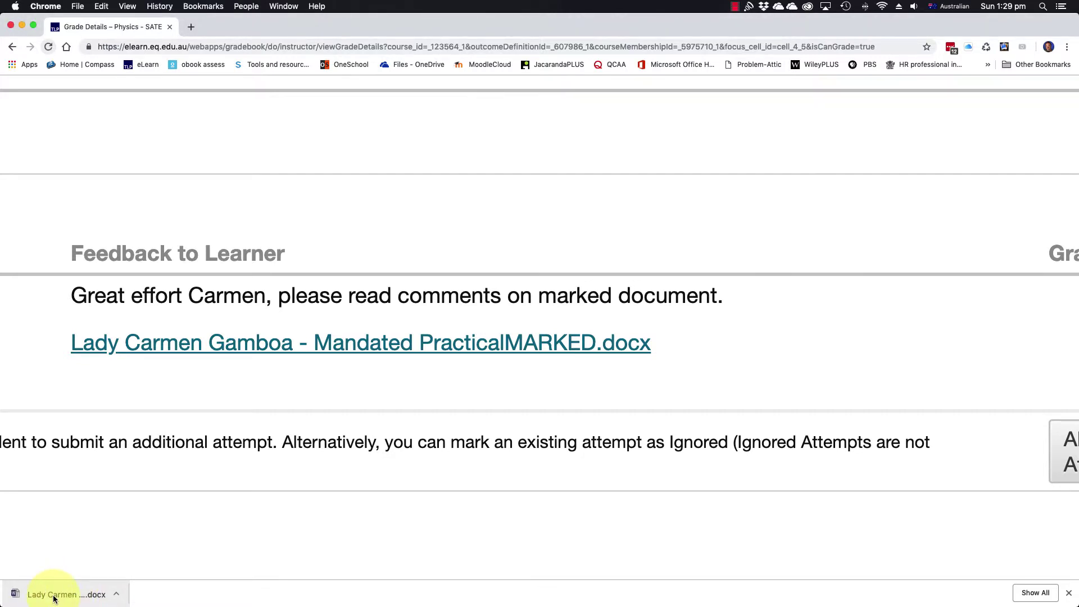
click(54, 595)
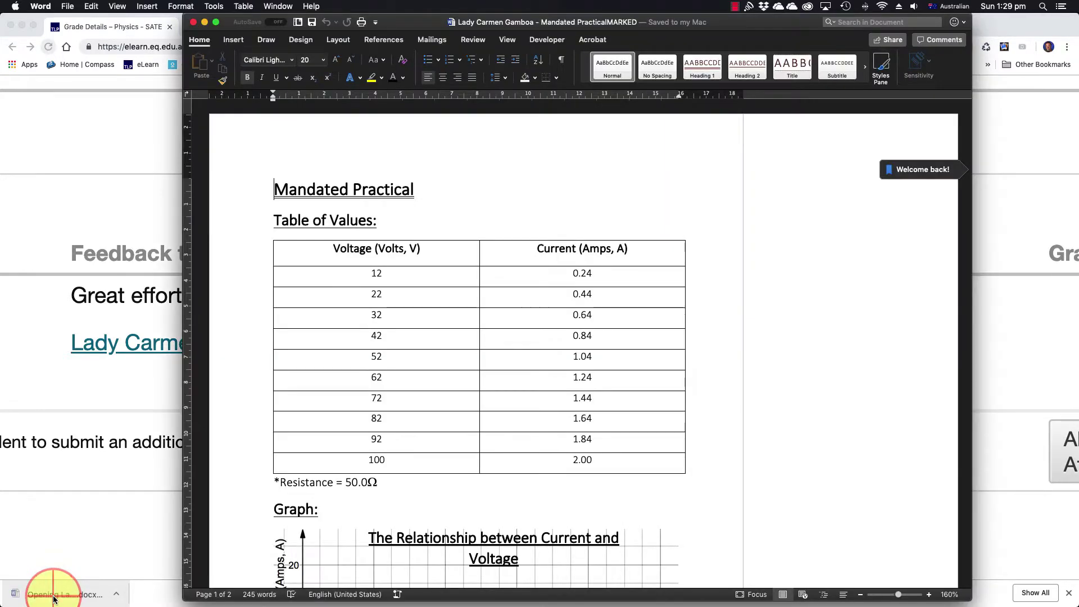
- Review the red note on the graph and the teacher's margin comments in the Analysis section of the marked practical
scroll(509, 379, down, 5)
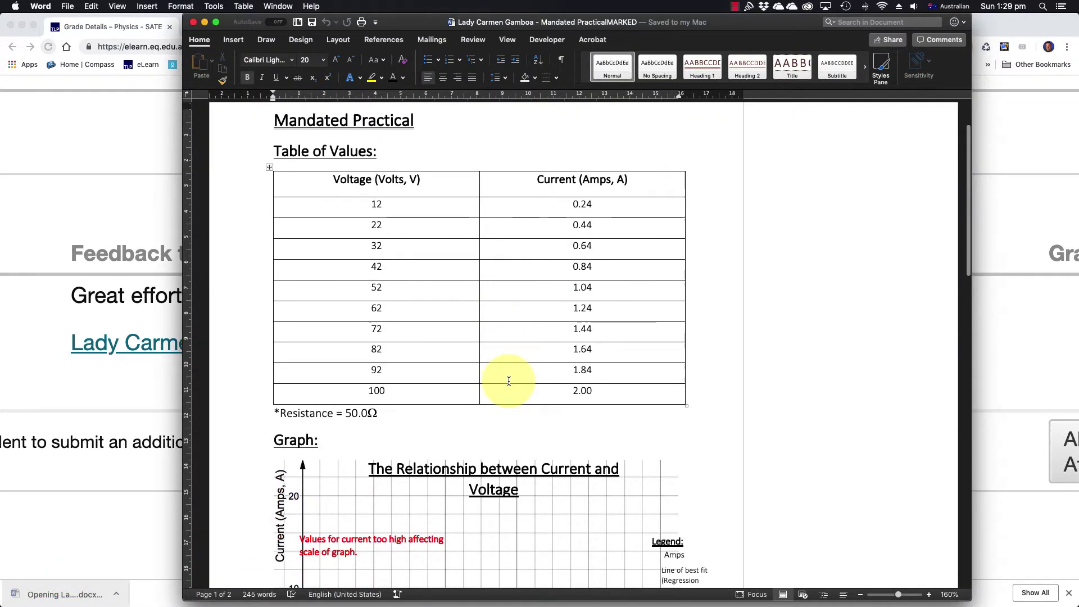
scroll(509, 383, down, 6)
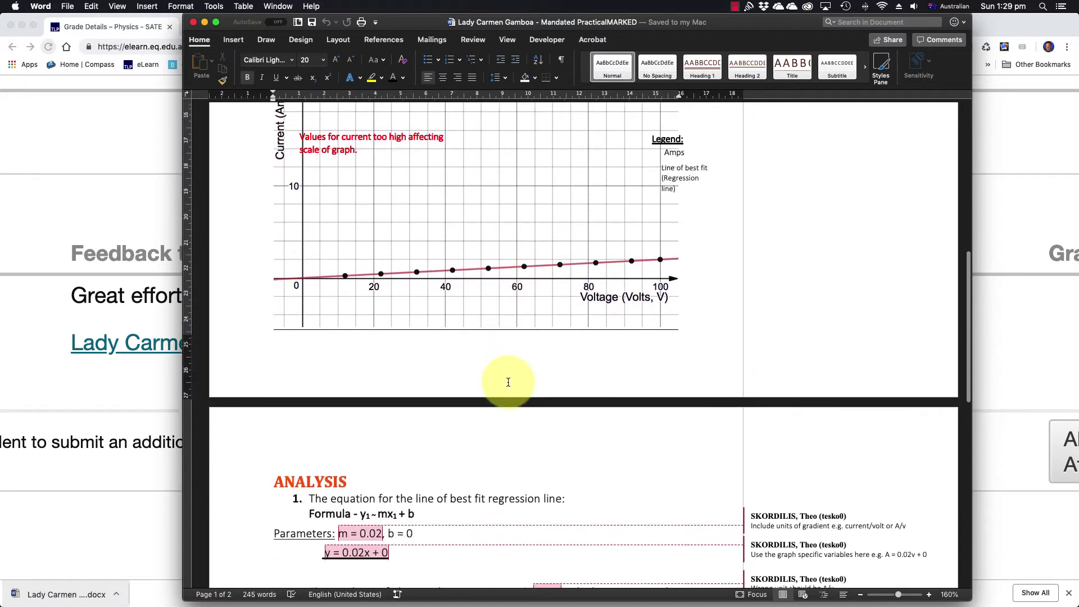
scroll(509, 382, up, 6)
scroll(505, 379, down, 5)
scroll(505, 379, down, 10)
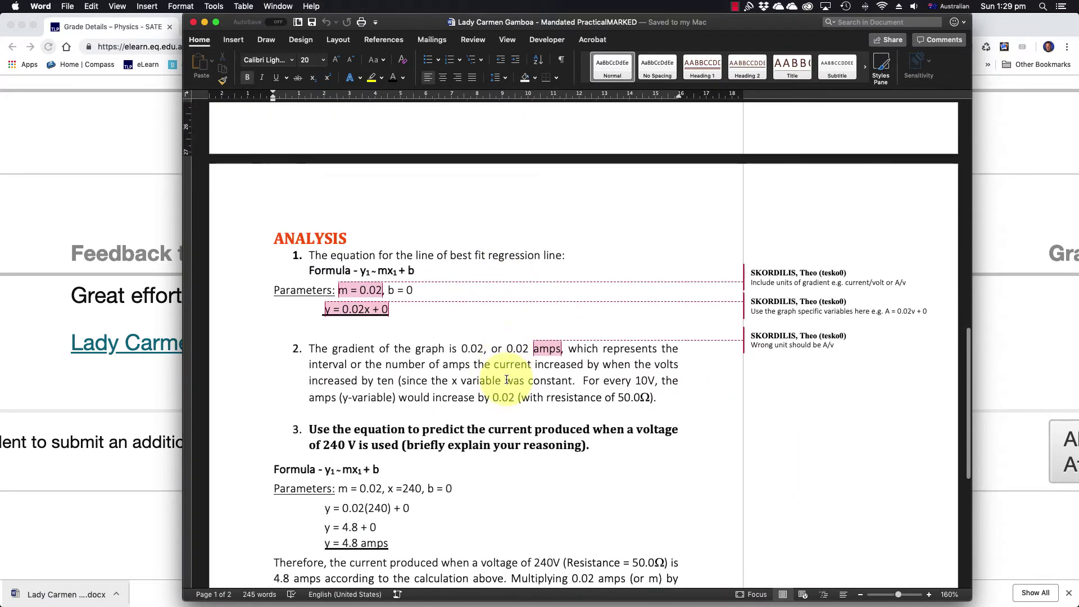
scroll(506, 379, down, 1)
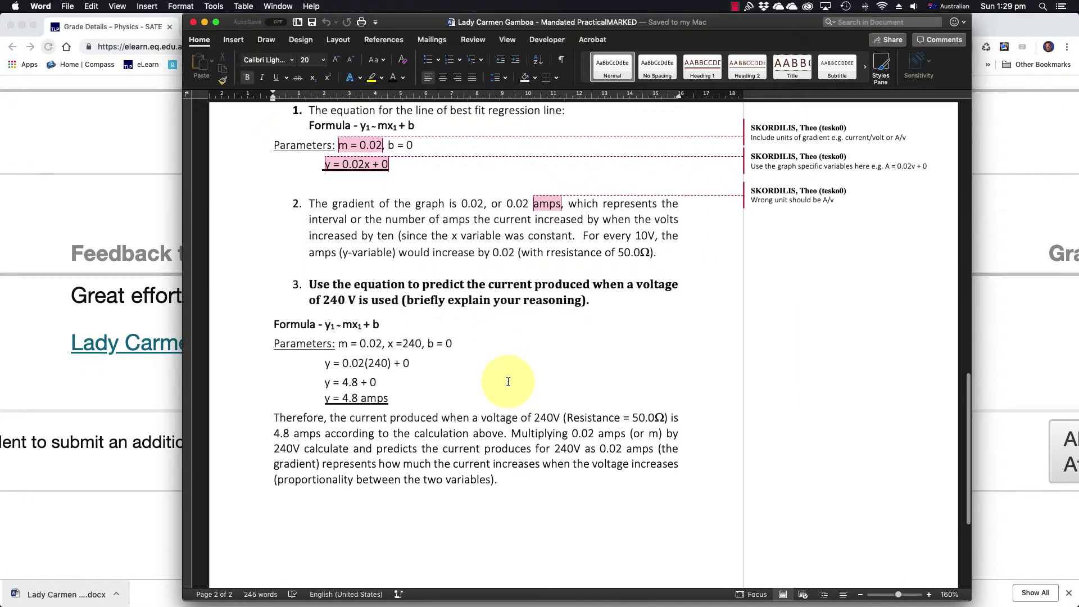
- Close the marked document and return to the student's Grade Details page in Chrome
click(194, 23)
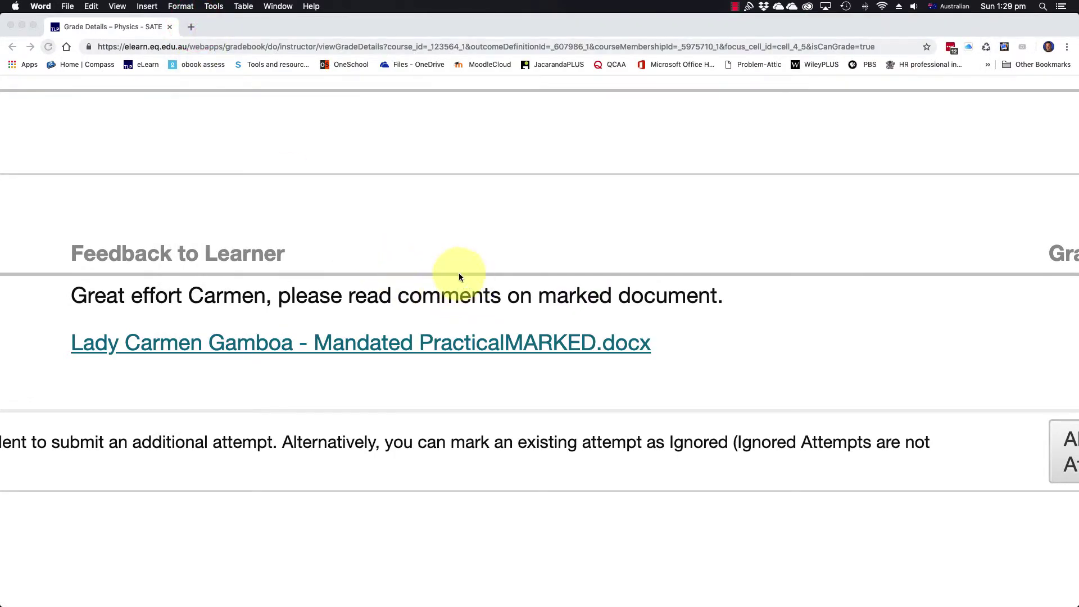
click(453, 242)
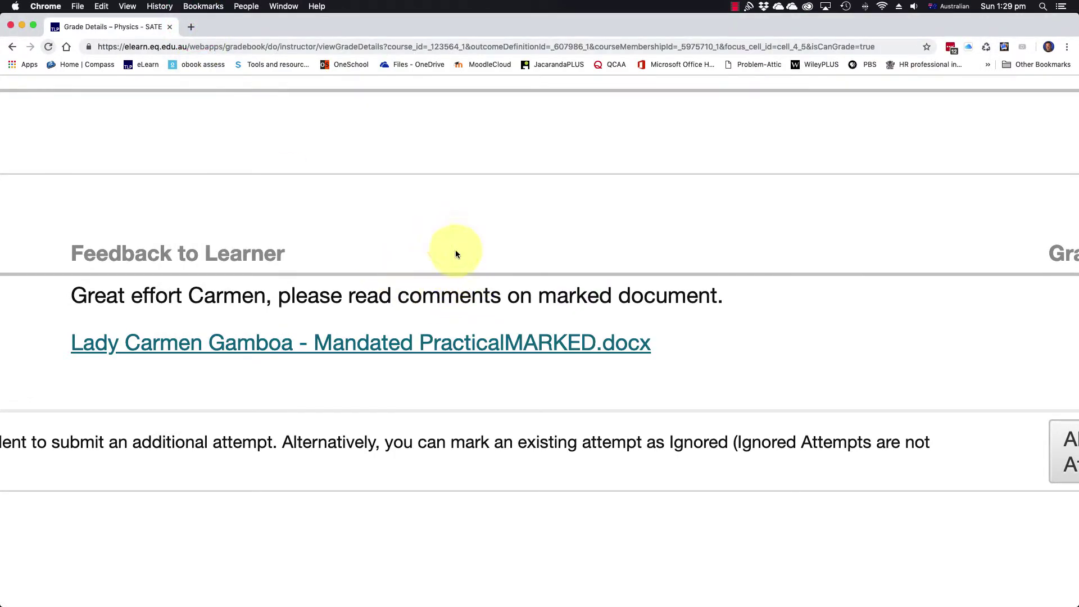
scroll(469, 278, down, 5)
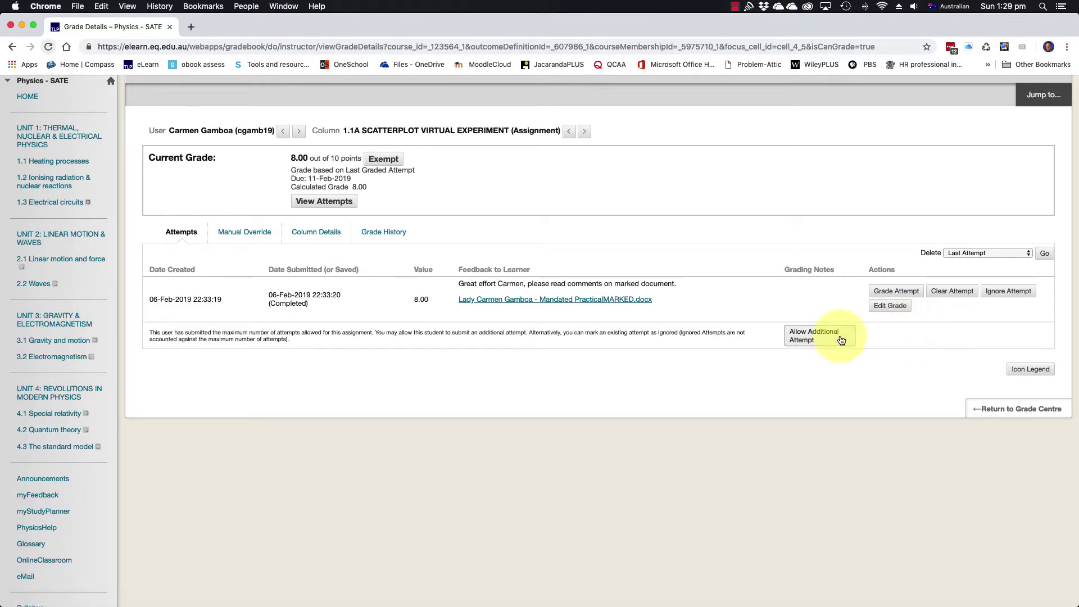
- Examine the available actions for the 1.1A Scatterplot Virtual Experiment attempt and display the icon legend explaining the grade status symbols
scroll(841, 340, up, 5)
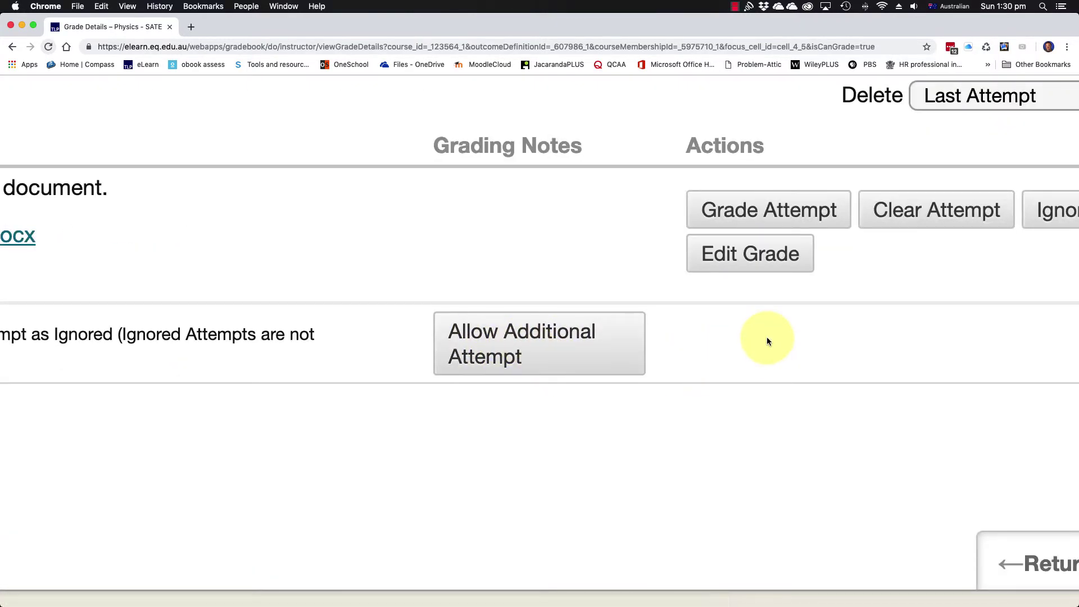
scroll(765, 337, down, 5)
scroll(954, 301, up, 5)
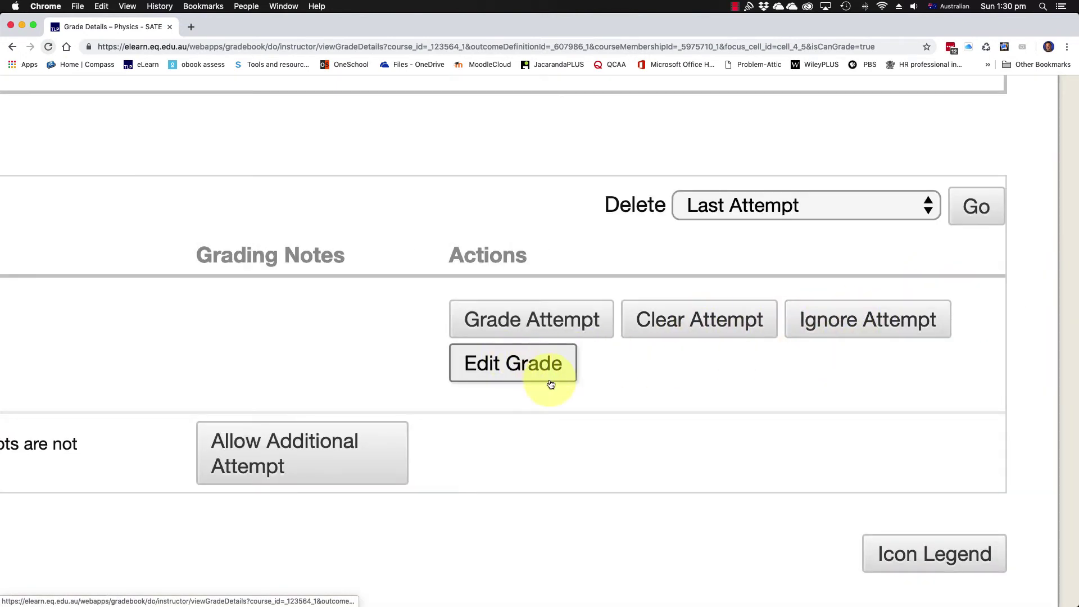
click(930, 561)
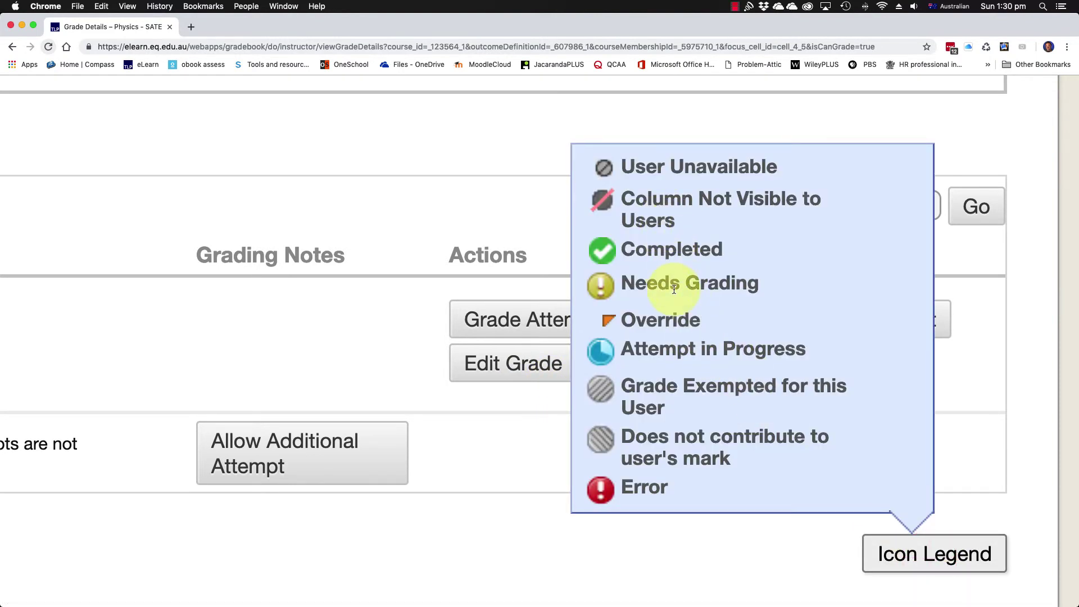
click(936, 559)
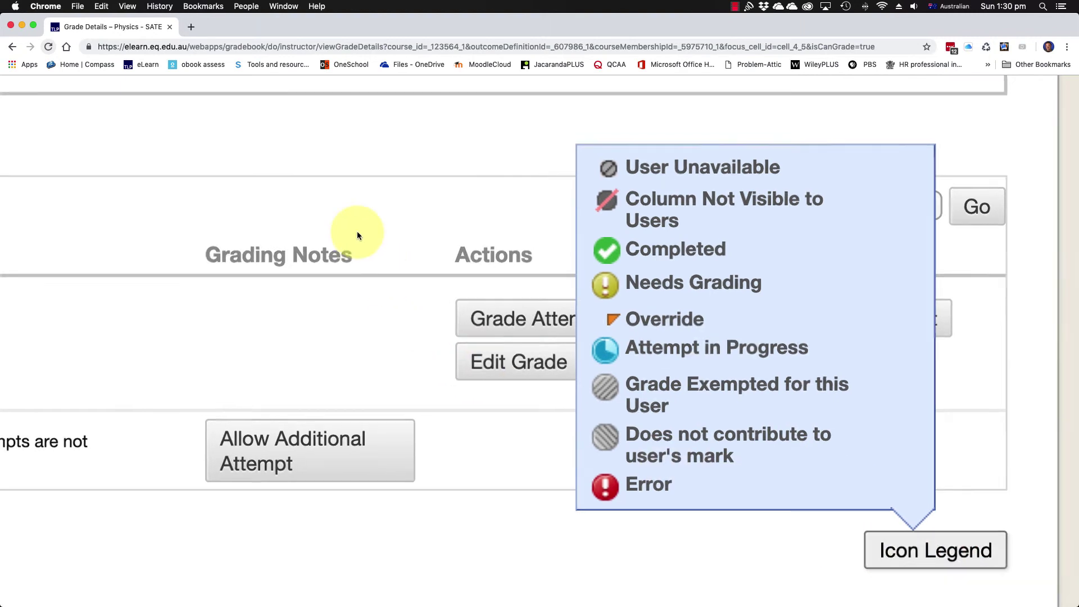
scroll(357, 235, down, 5)
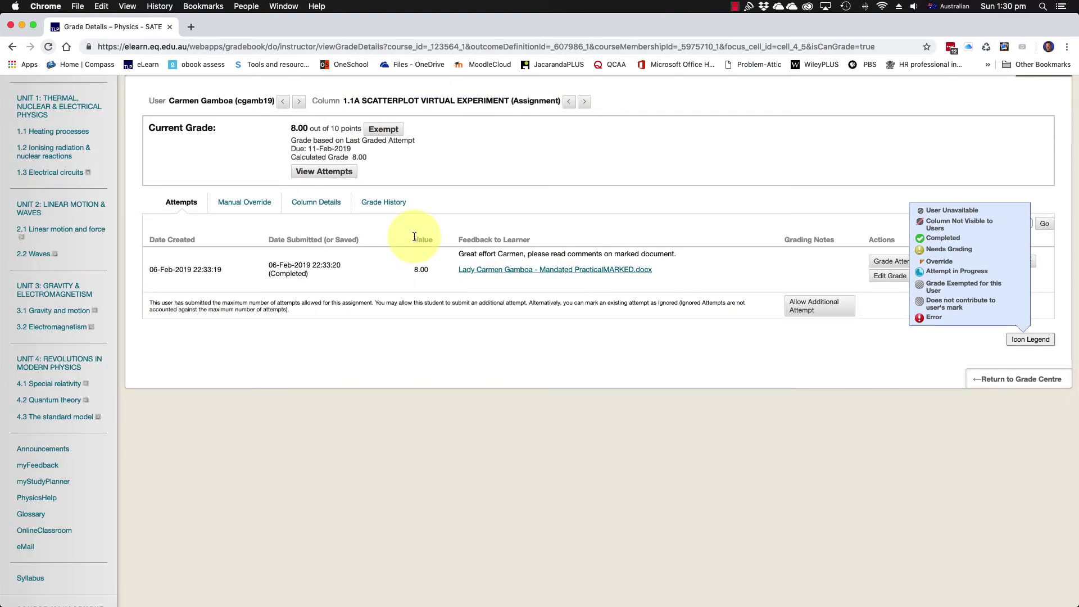
scroll(414, 236, up, 3)
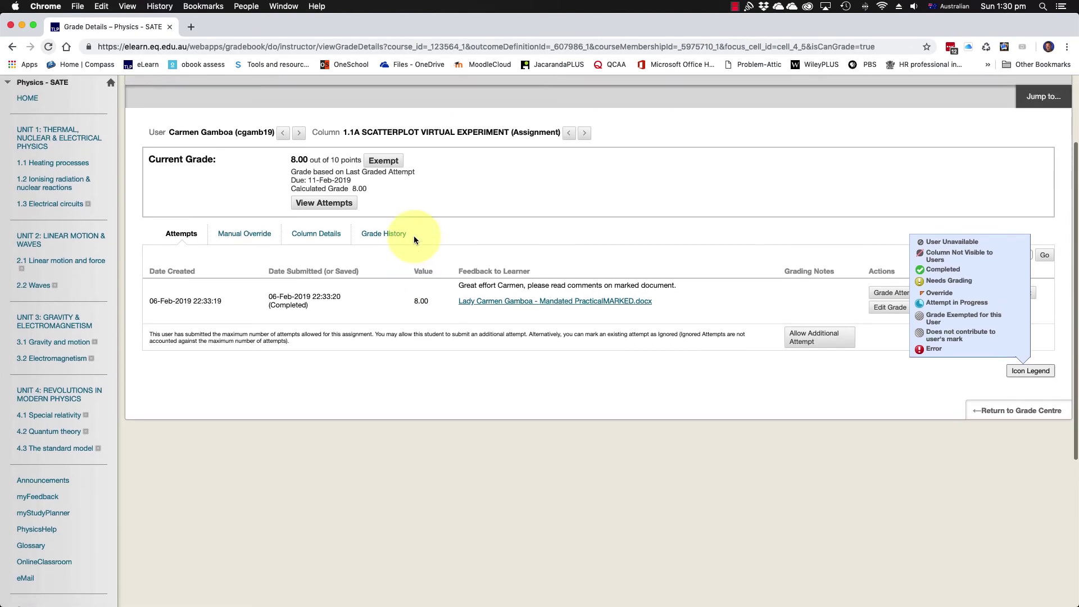
scroll(413, 234, up, 4)
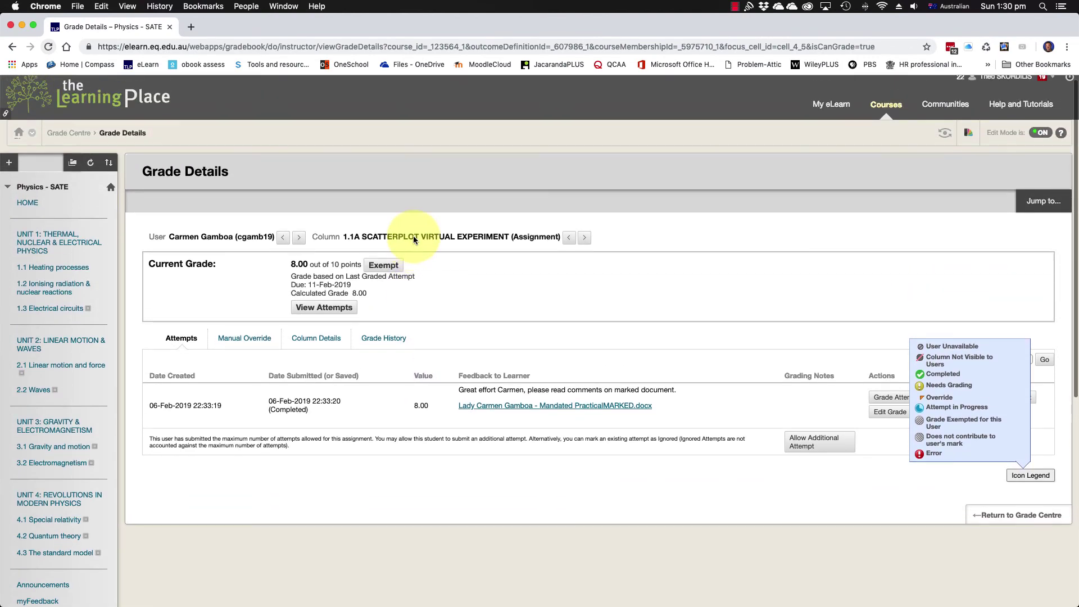
click(734, 6)
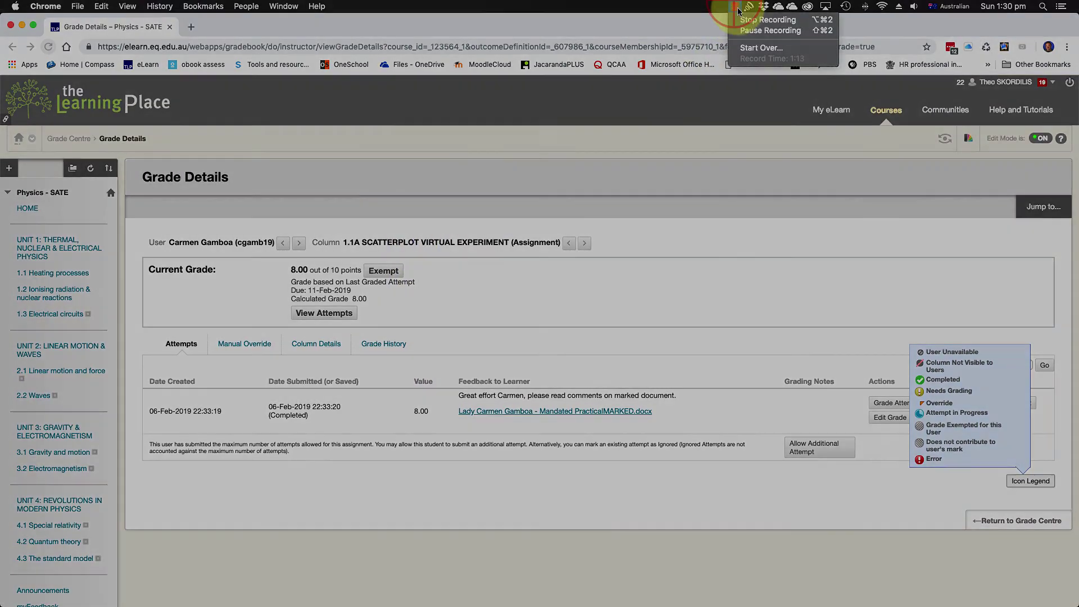